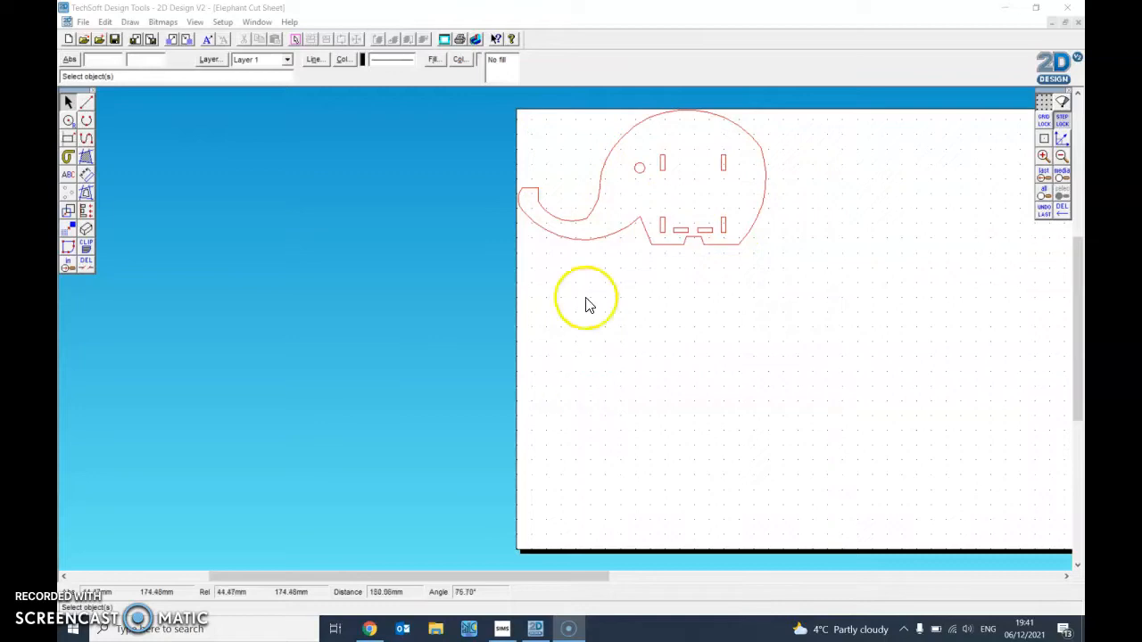
# Select the elephant drawing and a straight line at its feet to check them, and clear the selection.
pyautogui.click(620, 232)
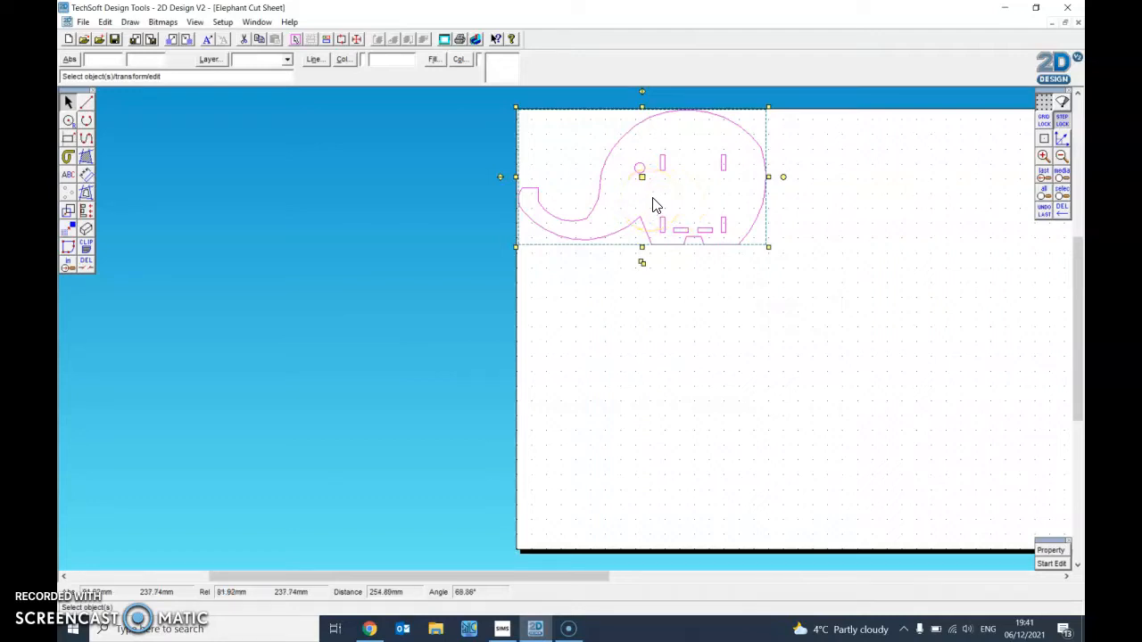
pyautogui.click(642, 316)
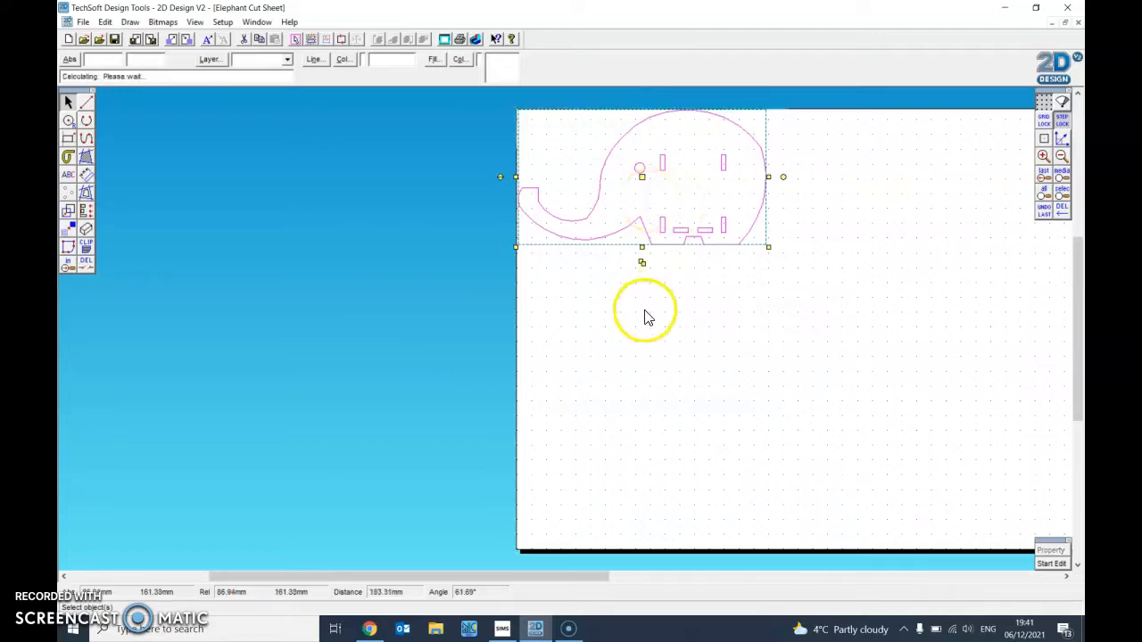
pyautogui.click(637, 230)
pyautogui.click(655, 242)
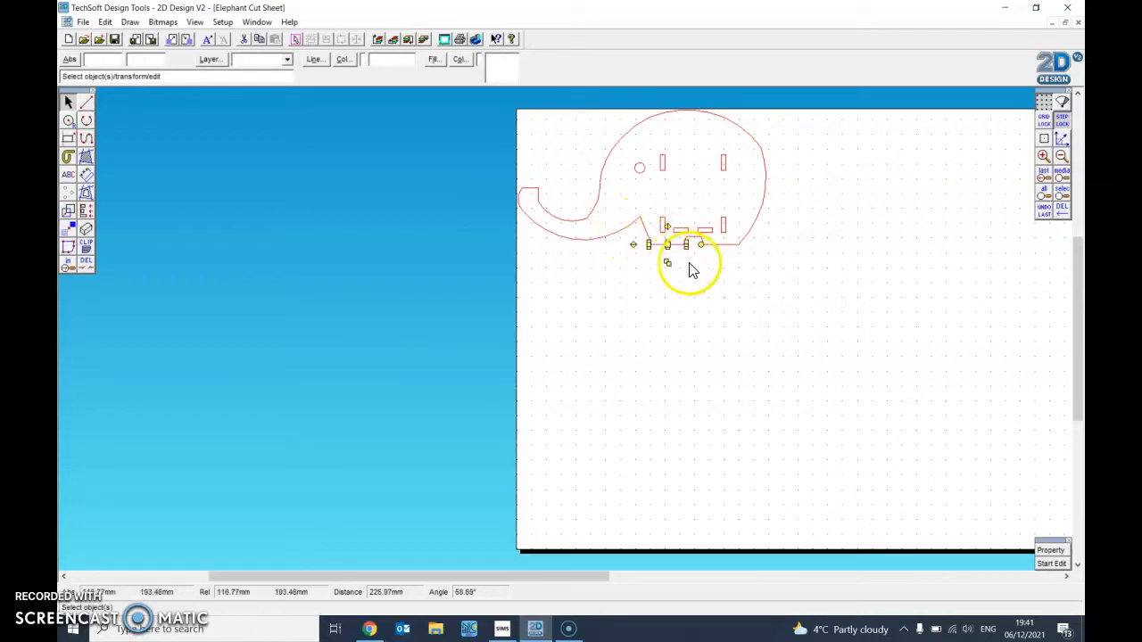
pyautogui.click(731, 263)
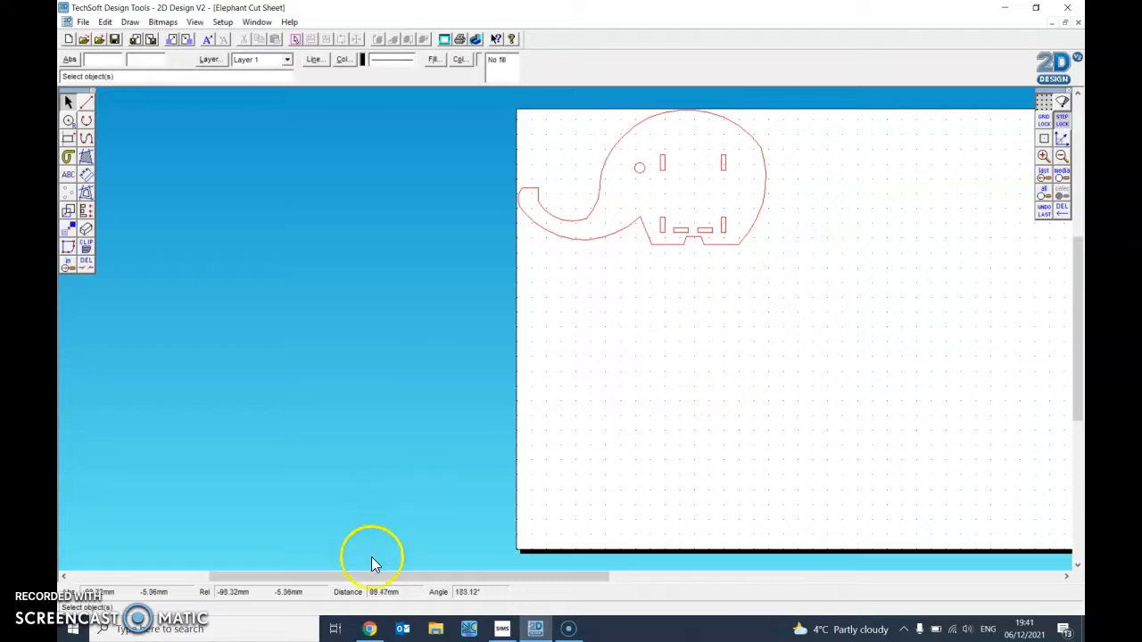
# Switch to Chrome and search Google Images for "sleigh" in place of the previous query.
pyautogui.click(369, 628)
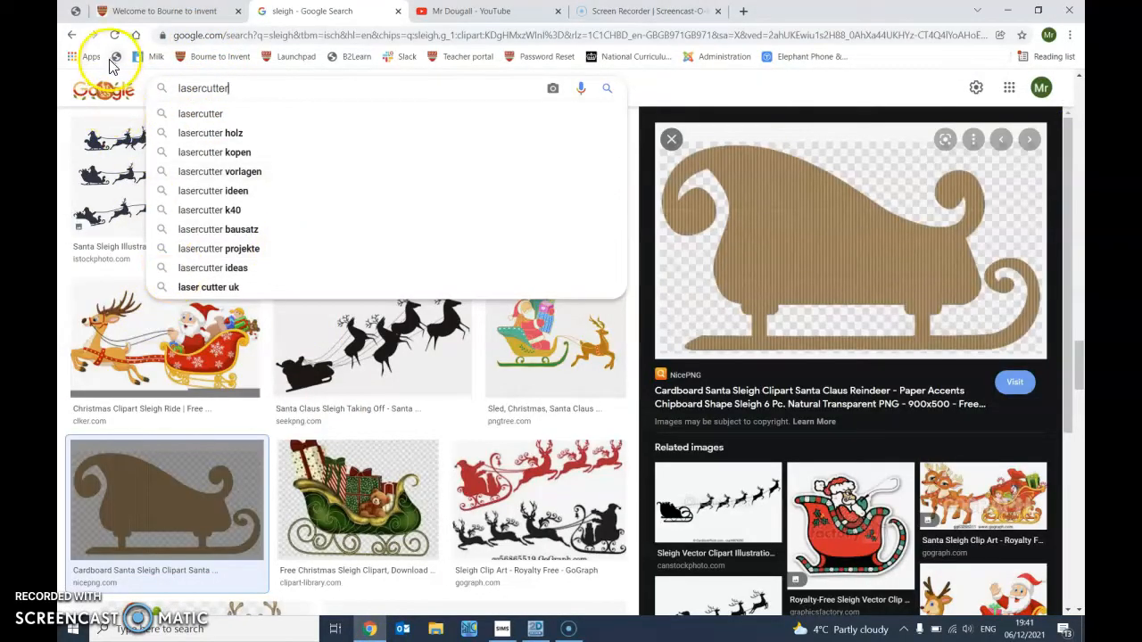
pyautogui.moveTo(255, 89); pyautogui.dragTo(158, 89)
pyautogui.press('BackSpace')
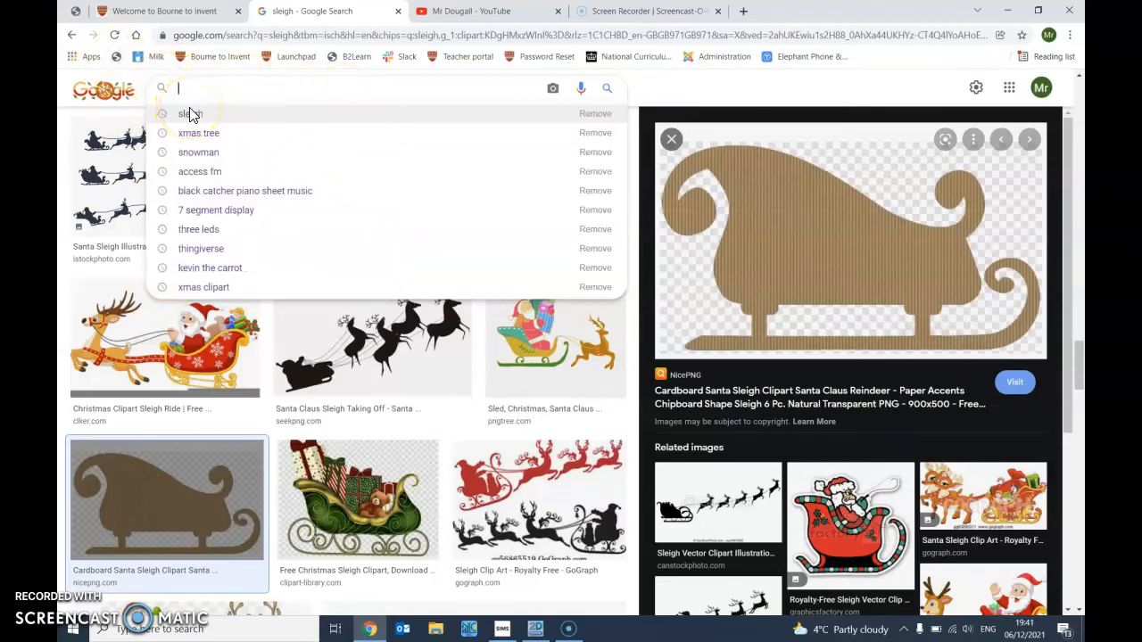
pyautogui.click(236, 119)
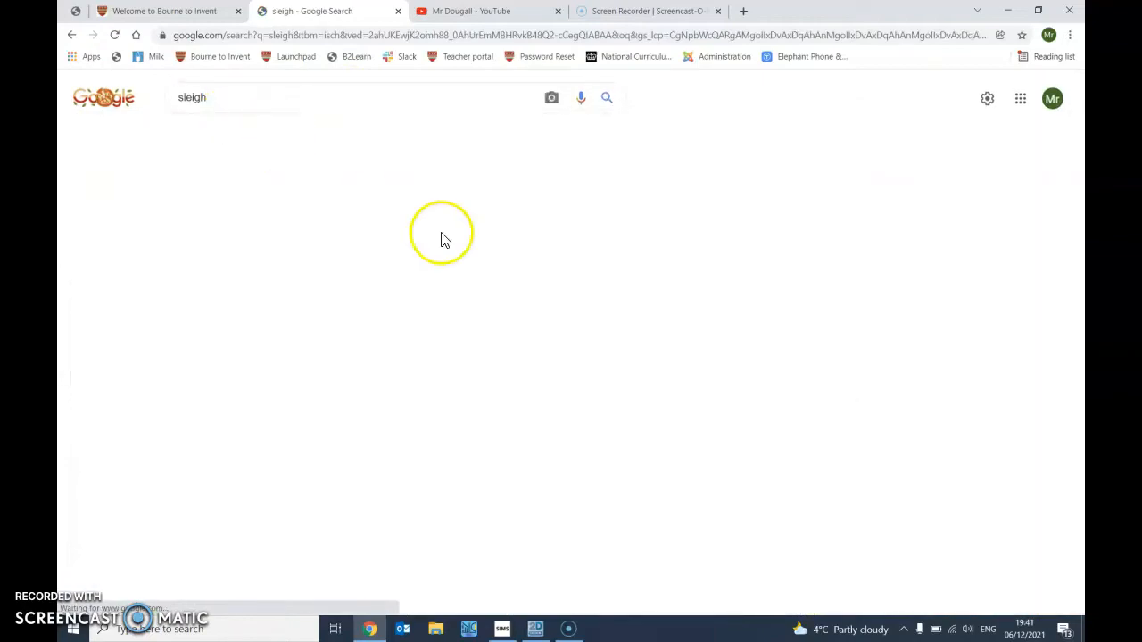
pyautogui.moveTo(761, 303)
pyautogui.scroll(-5, 760, 303)
pyautogui.scroll(2, 758, 305)
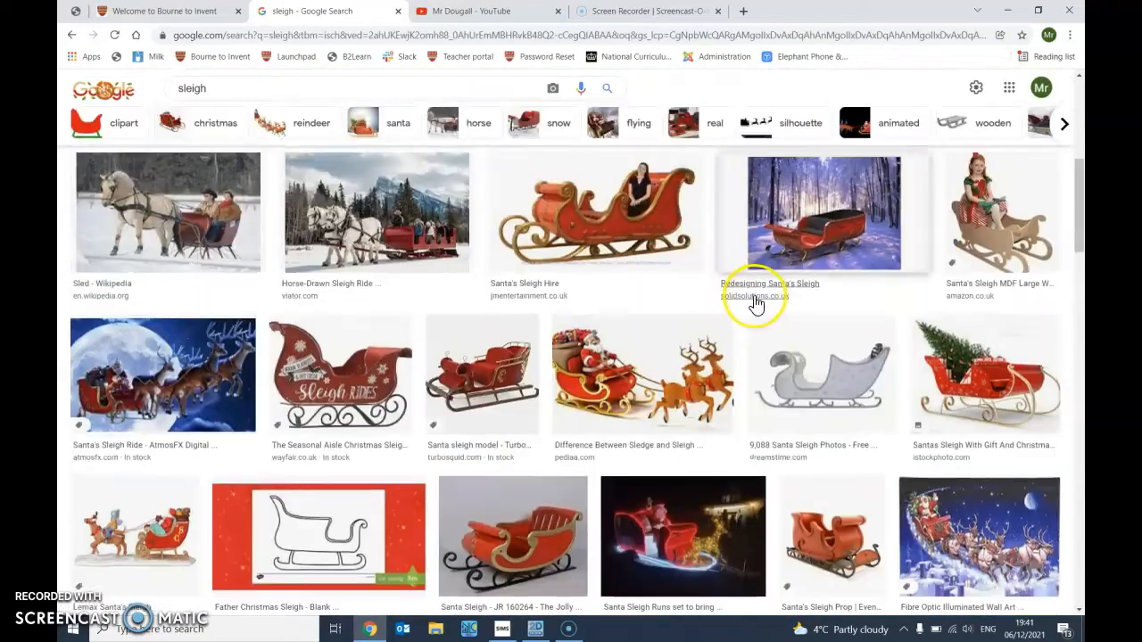
pyautogui.scroll(4, 758, 305)
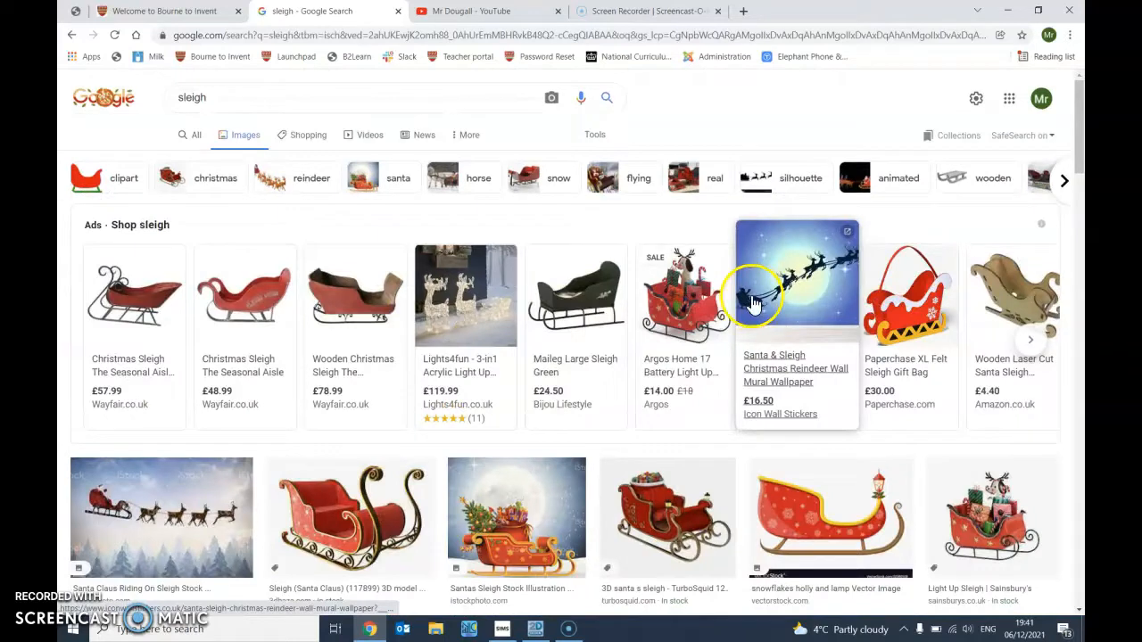
# Filter the sleigh image results by silhouette and look through them for a simple sleigh shape.
pyautogui.click(781, 186)
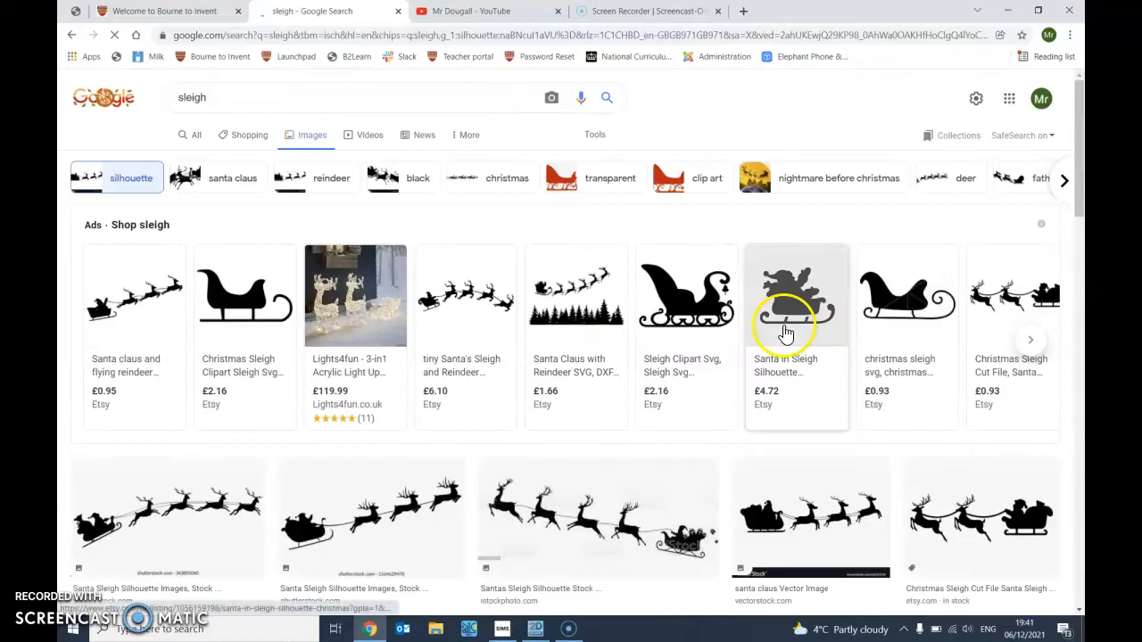
pyautogui.scroll(-1, 769, 310)
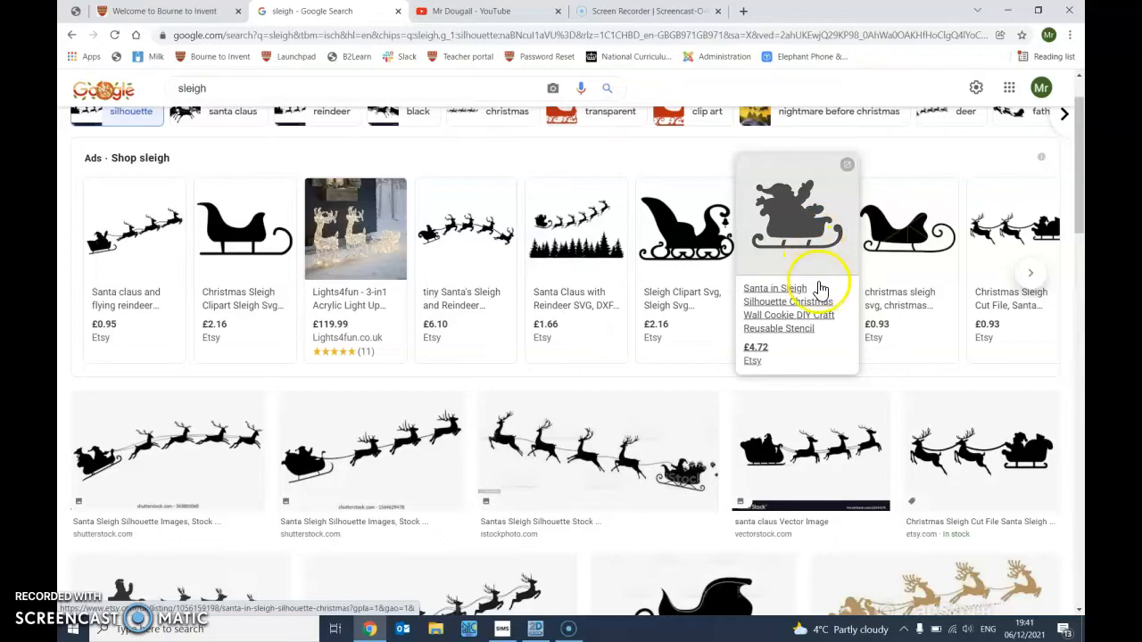
pyautogui.scroll(-3, 820, 290)
pyautogui.scroll(-10, 797, 272)
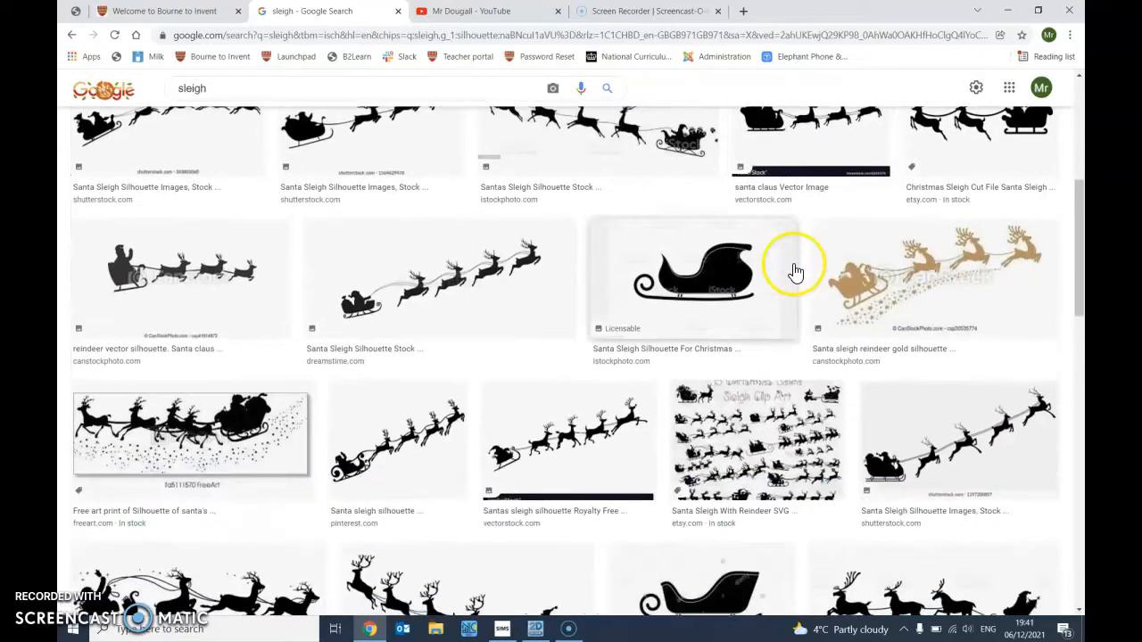
pyautogui.scroll(-3, 795, 272)
pyautogui.click(704, 222)
pyautogui.scroll(-9, 777, 257)
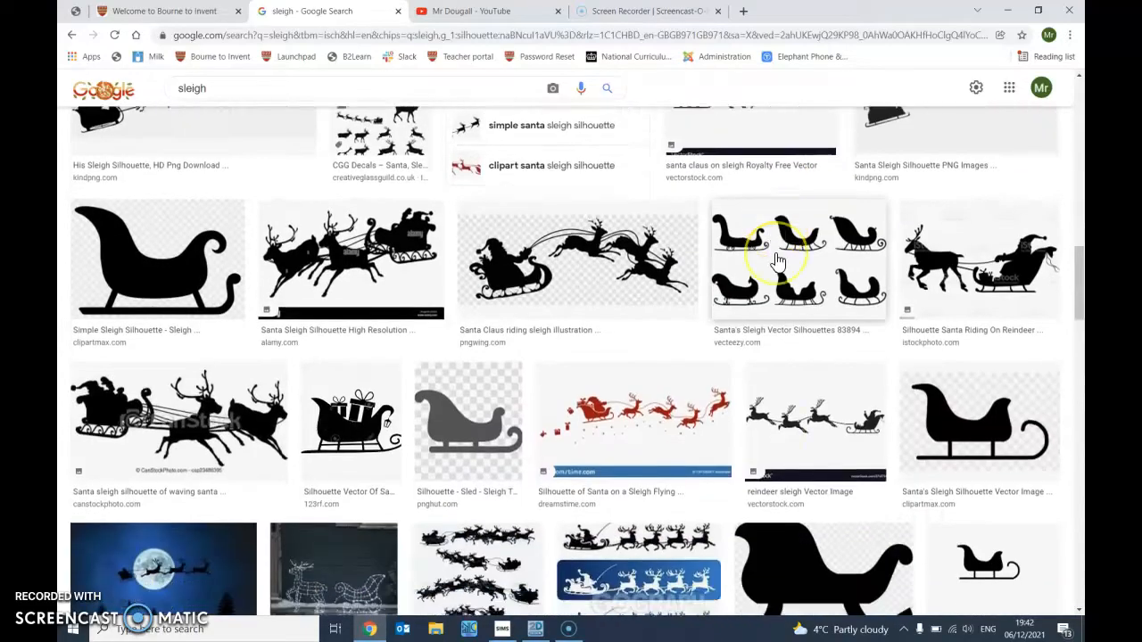
pyautogui.scroll(10, 759, 242)
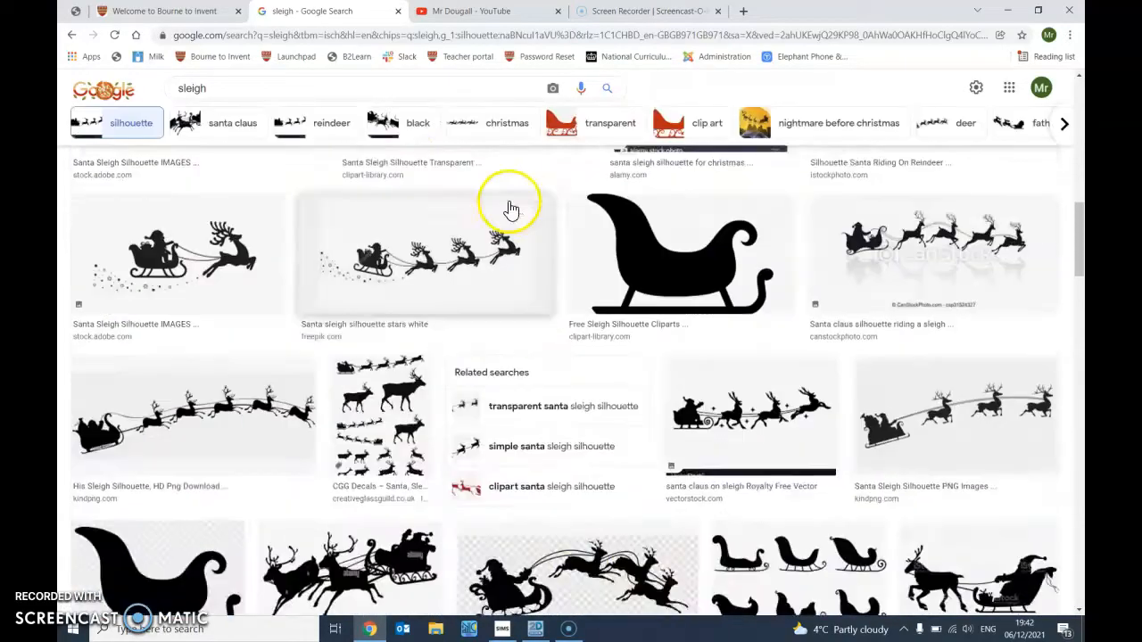
# Go back to the unfiltered sleigh images and browse them for a suitable shape.
pyautogui.click(72, 36)
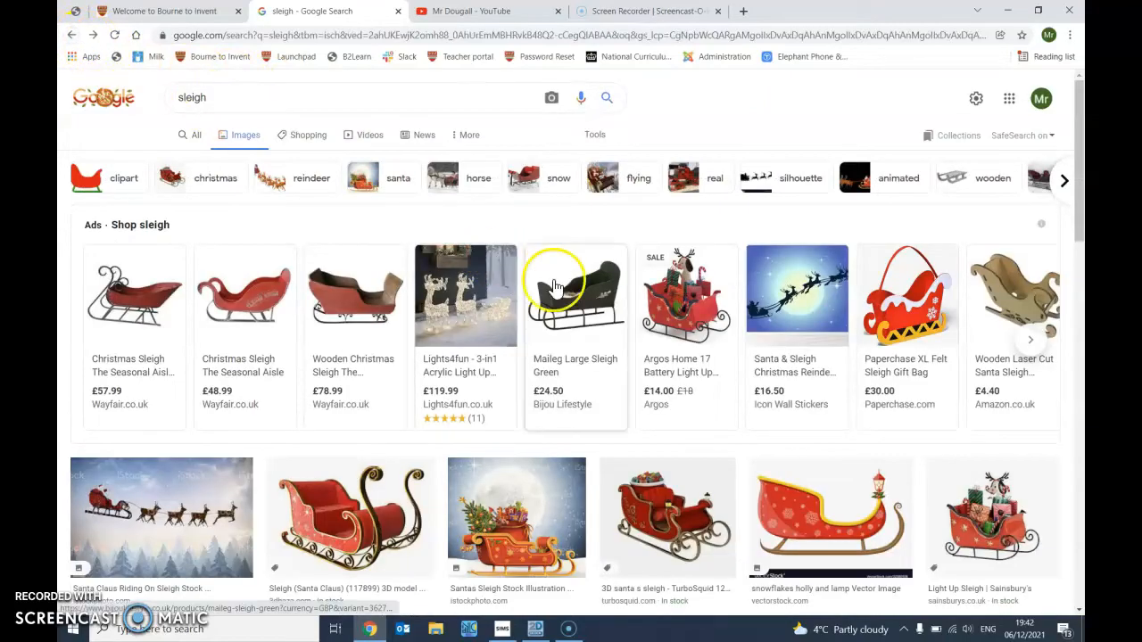
pyautogui.scroll(-10, 612, 307)
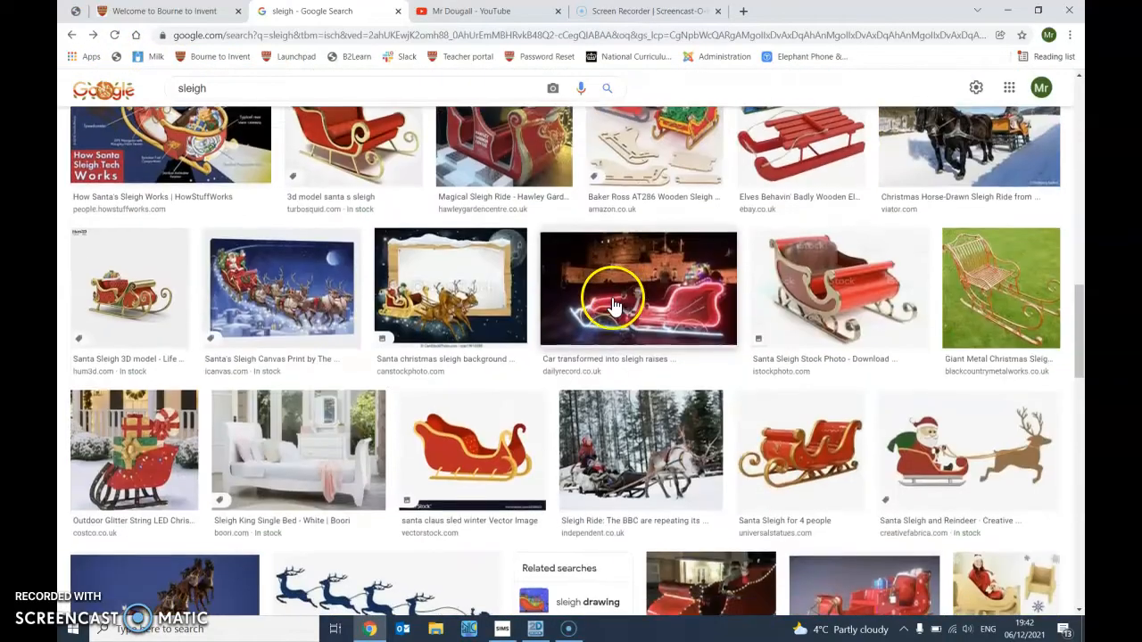
pyautogui.scroll(-15, 612, 307)
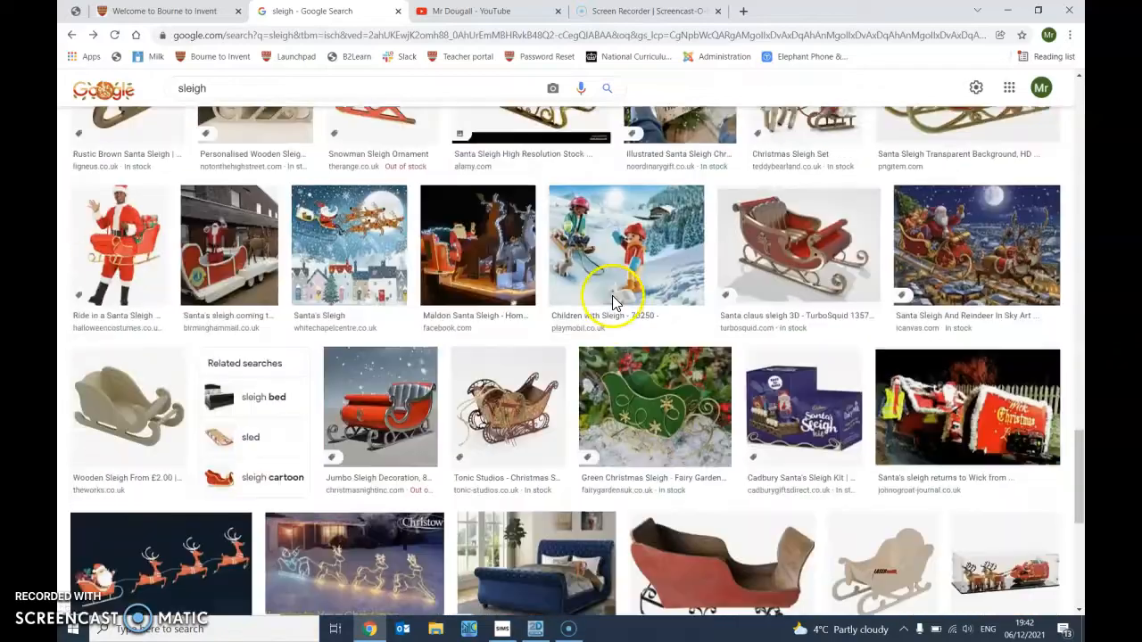
pyautogui.scroll(-10, 614, 304)
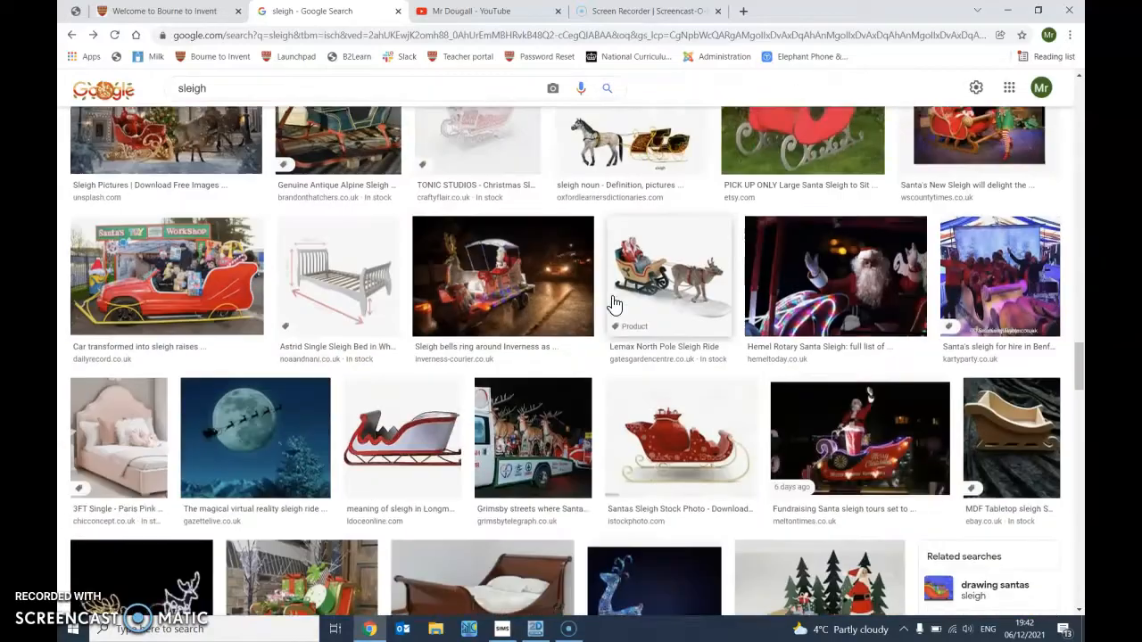
pyautogui.scroll(-3, 614, 305)
# Return to the clipart-filtered sleigh results and examine them for a sleigh with a clear outline.
pyautogui.click(89, 41)
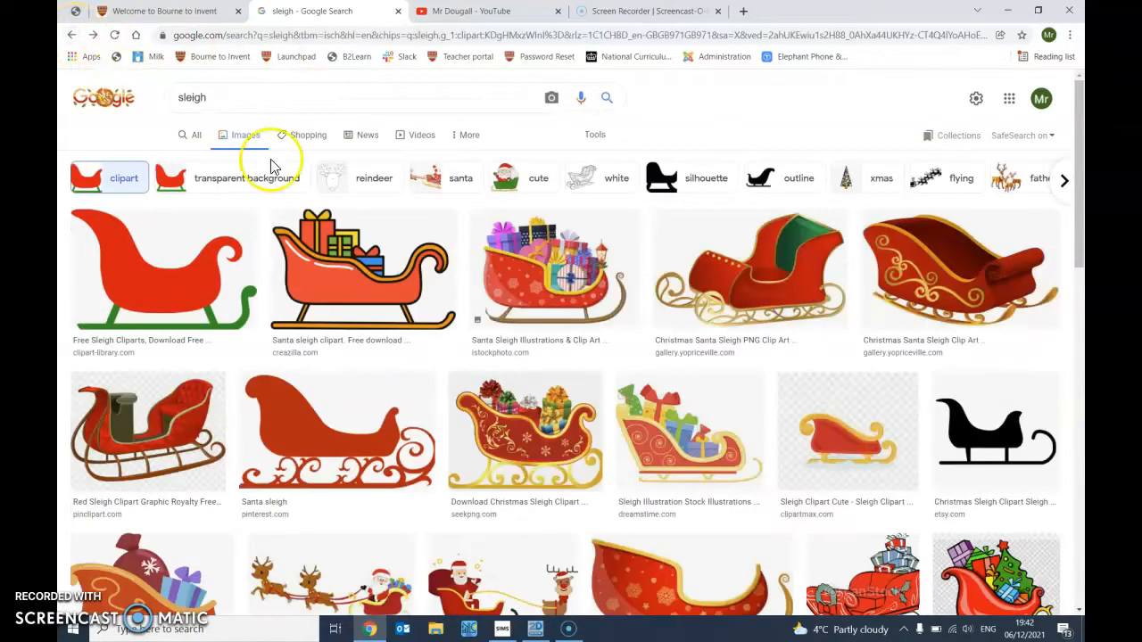
pyautogui.scroll(-15, 727, 360)
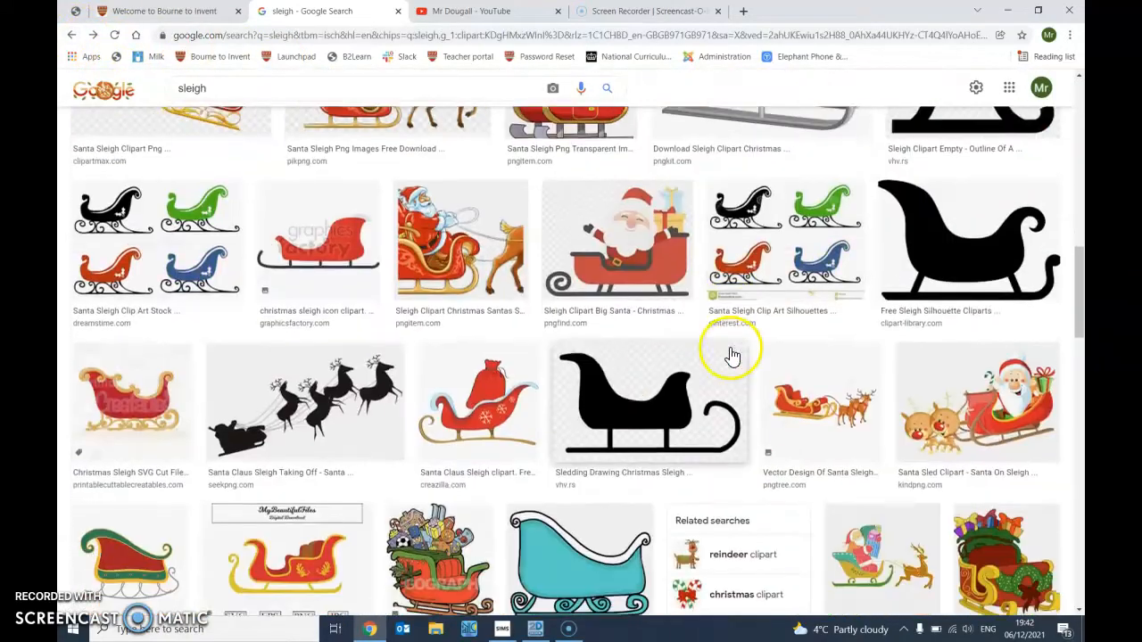
pyautogui.scroll(5, 732, 357)
pyautogui.scroll(-5, 732, 355)
pyautogui.scroll(1, 733, 355)
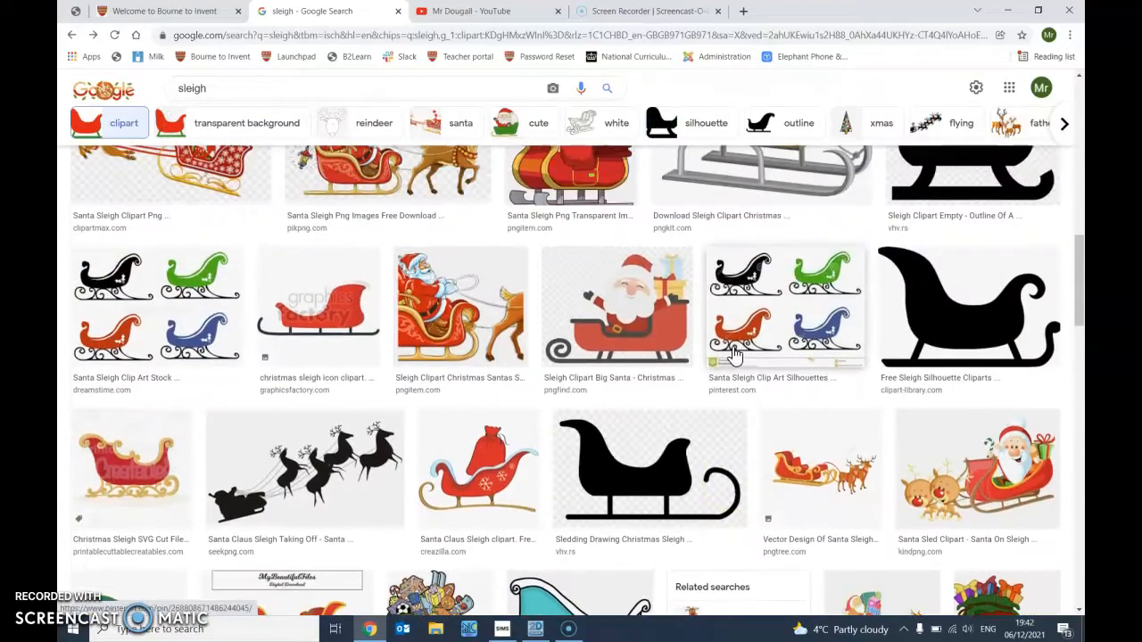
pyautogui.scroll(-15, 732, 355)
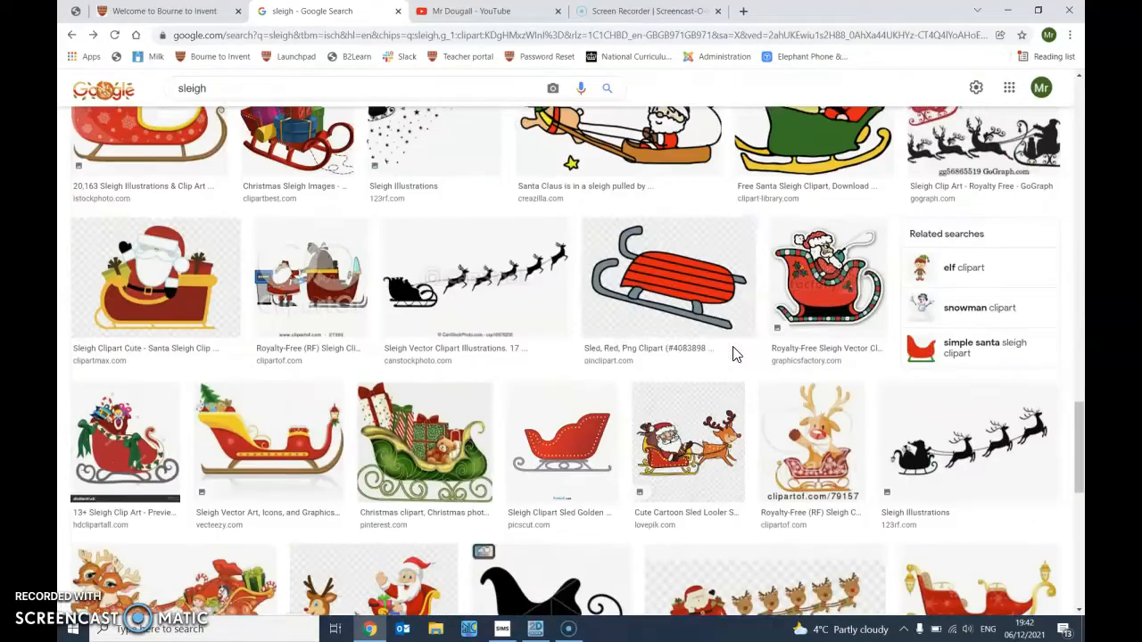
pyautogui.scroll(20, 731, 355)
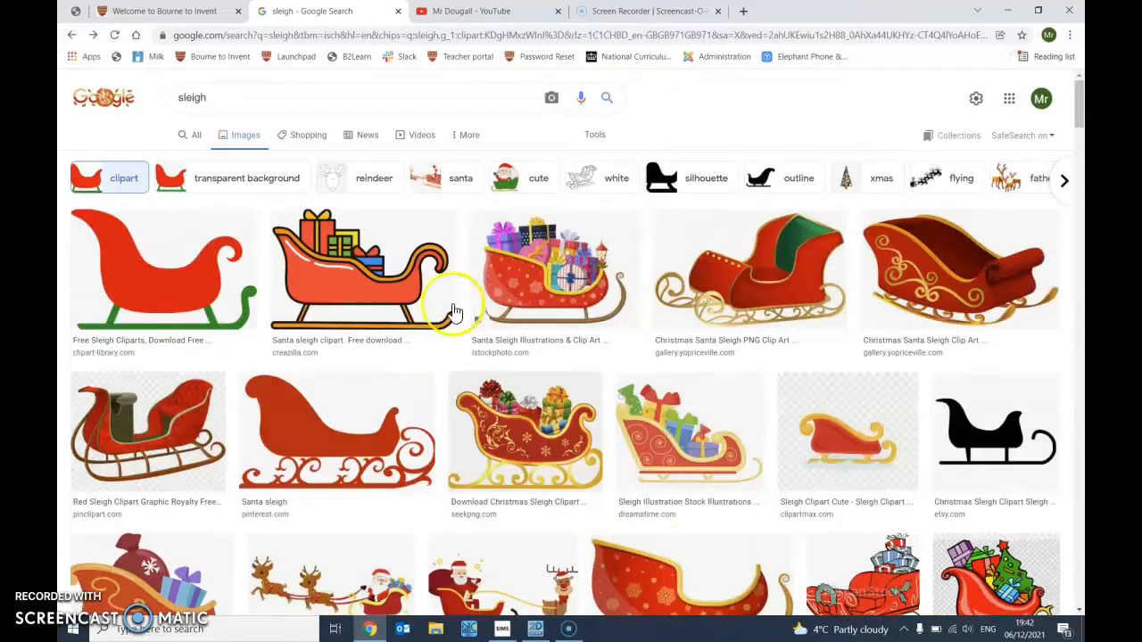
# Refine the image search to "sleigh cardboard".
pyautogui.click(249, 99)
pyautogui.write('ca')
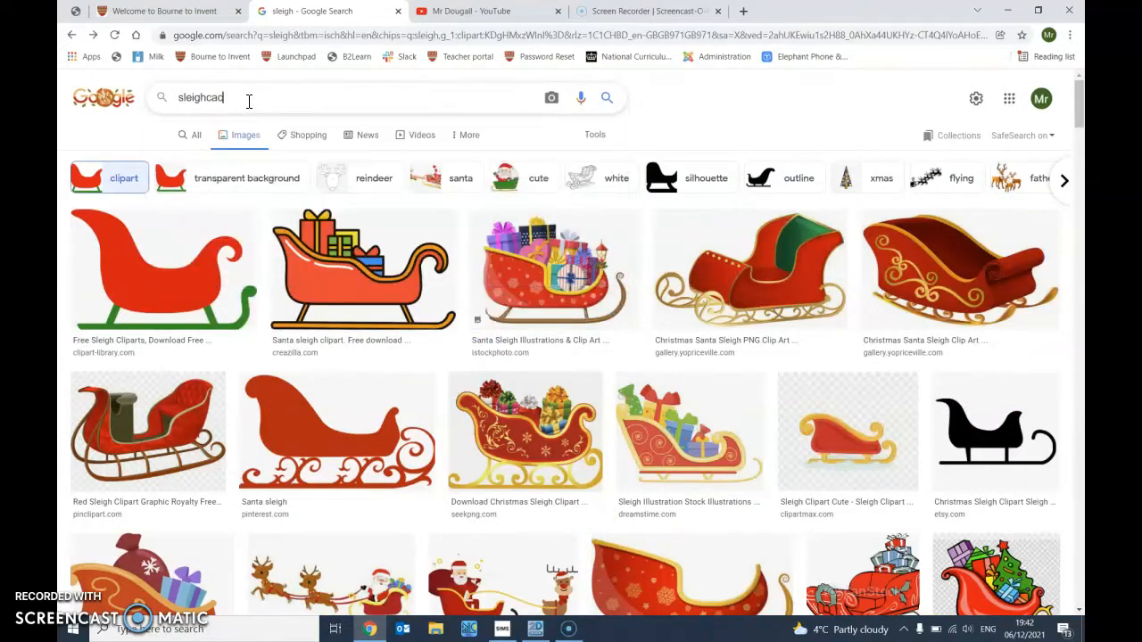
pyautogui.write('d')
pyautogui.press('BackSpace')
pyautogui.press('BackSpace')
pyautogui.write('a')
pyautogui.press('BackSpace')
pyautogui.press('BackSpace')
pyautogui.write('c')
pyautogui.press('BackSpace')
pyautogui.write('c')
pyautogui.press('BackSpace')
pyautogui.write('ca')
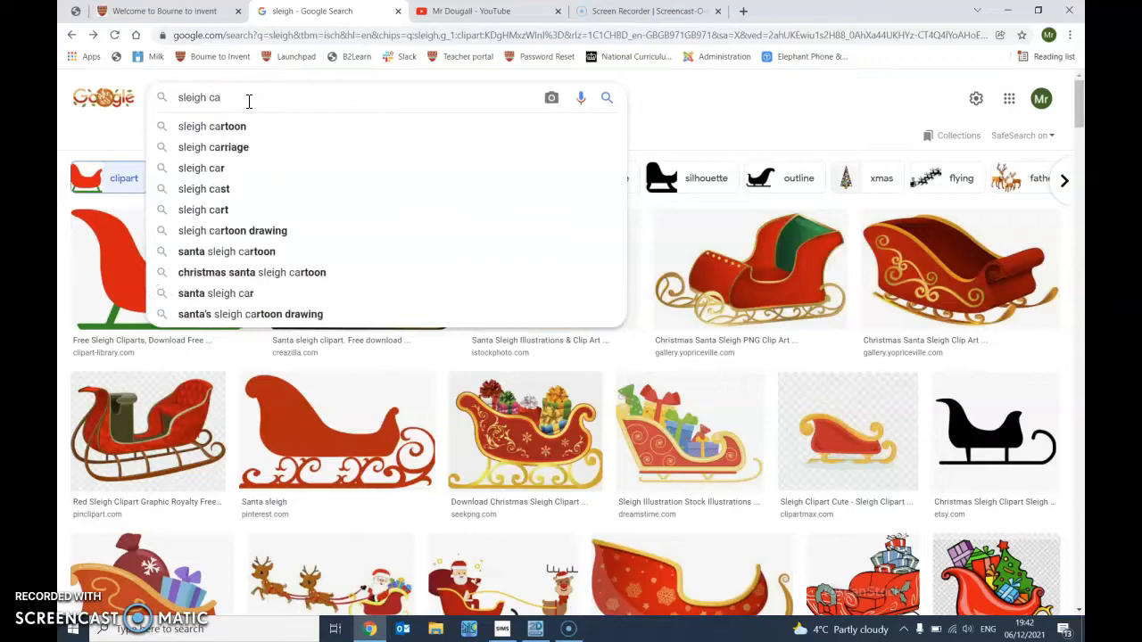
pyautogui.write('rdboa')
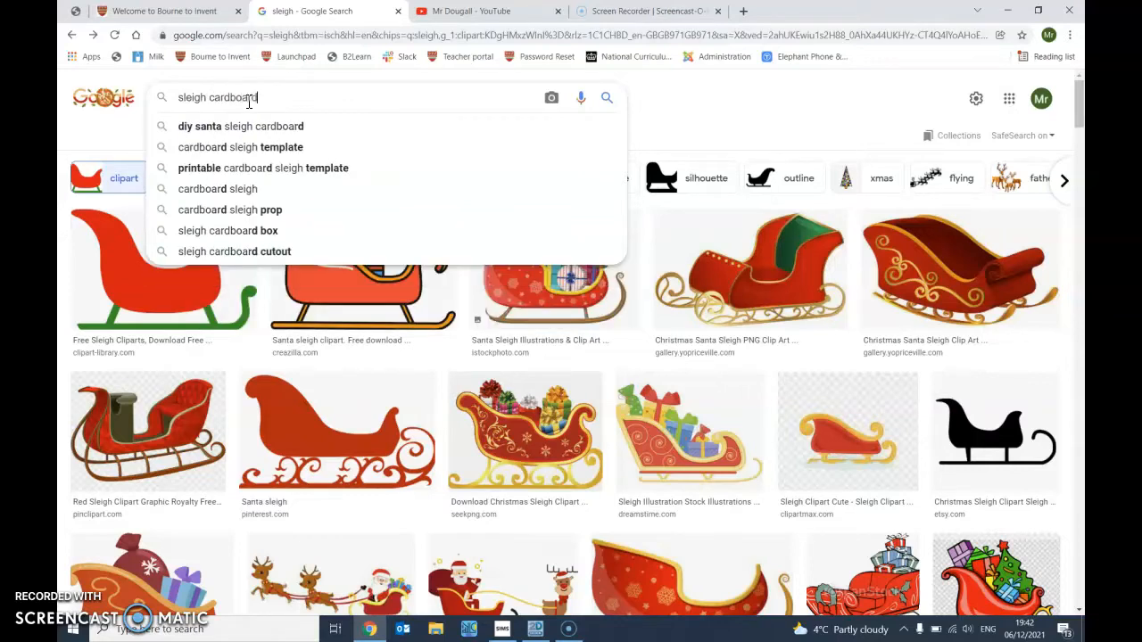
pyautogui.write('rd')
pyautogui.press('Return')
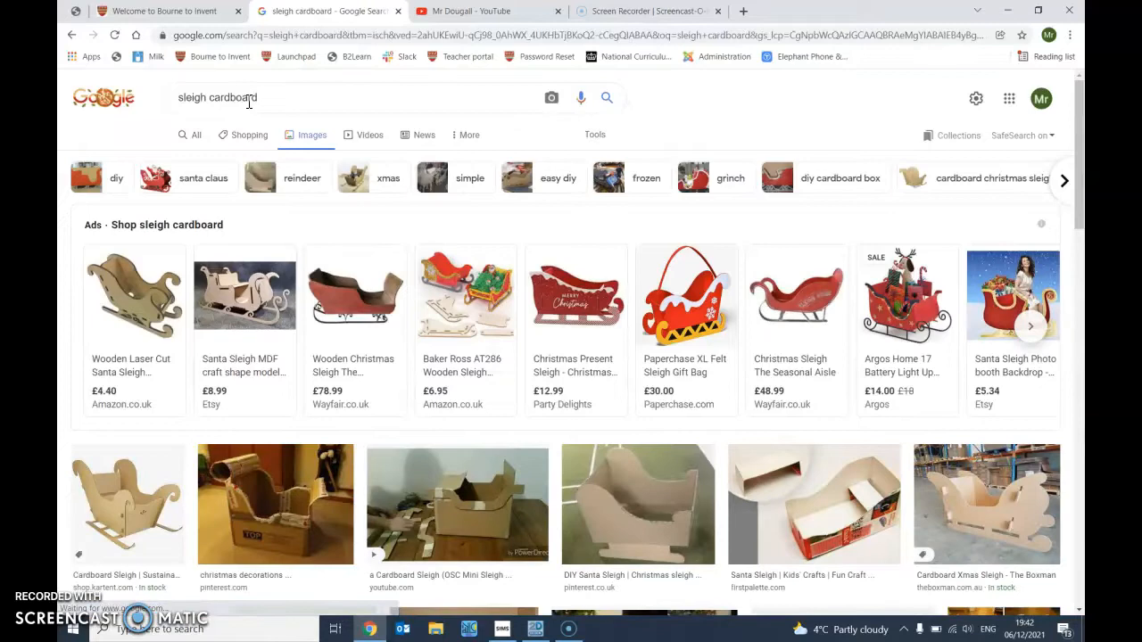
# Open the kindpng "Santas Sleigh Cardboard" image from the results and copy it to the clipboard.
pyautogui.moveTo(513, 350)
pyautogui.scroll(-5, 511, 348)
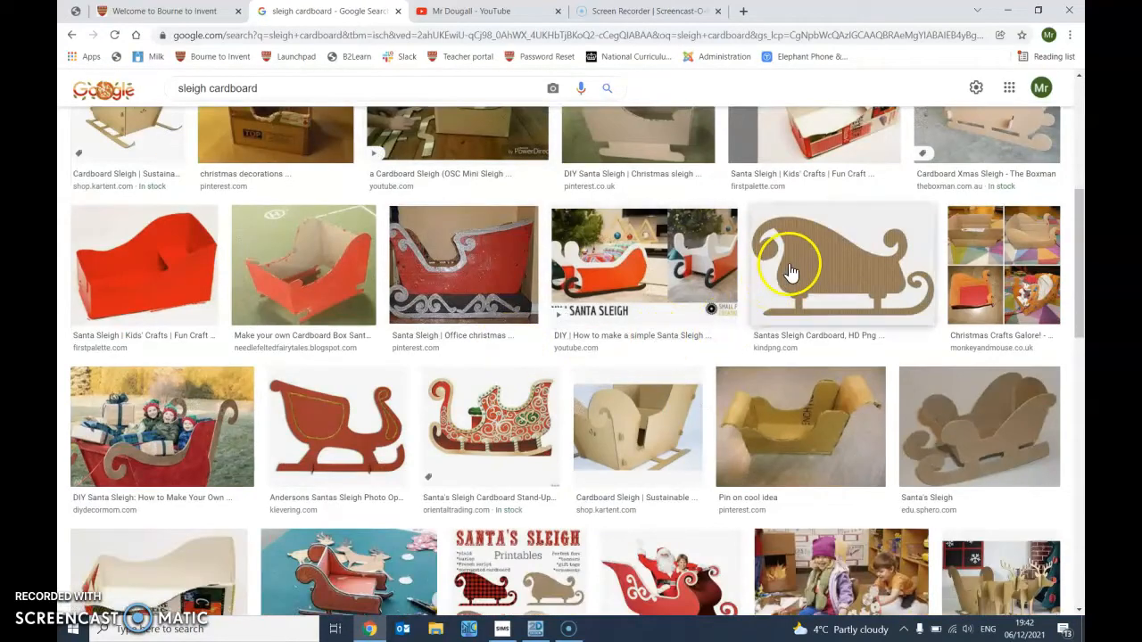
pyautogui.click(819, 272)
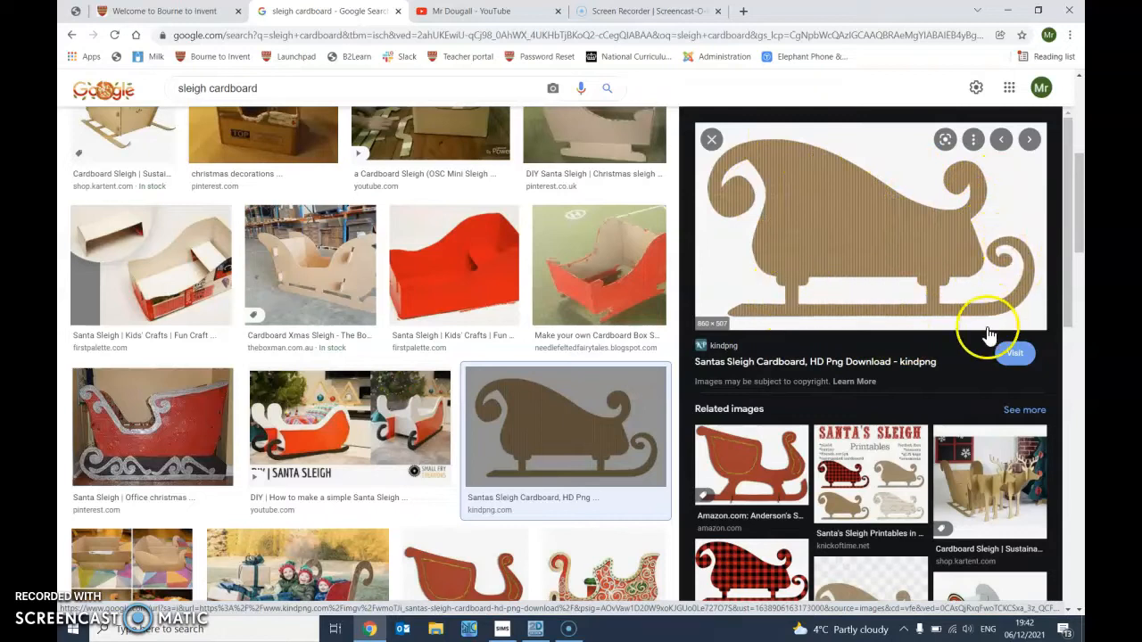
pyautogui.rightClick(824, 215)
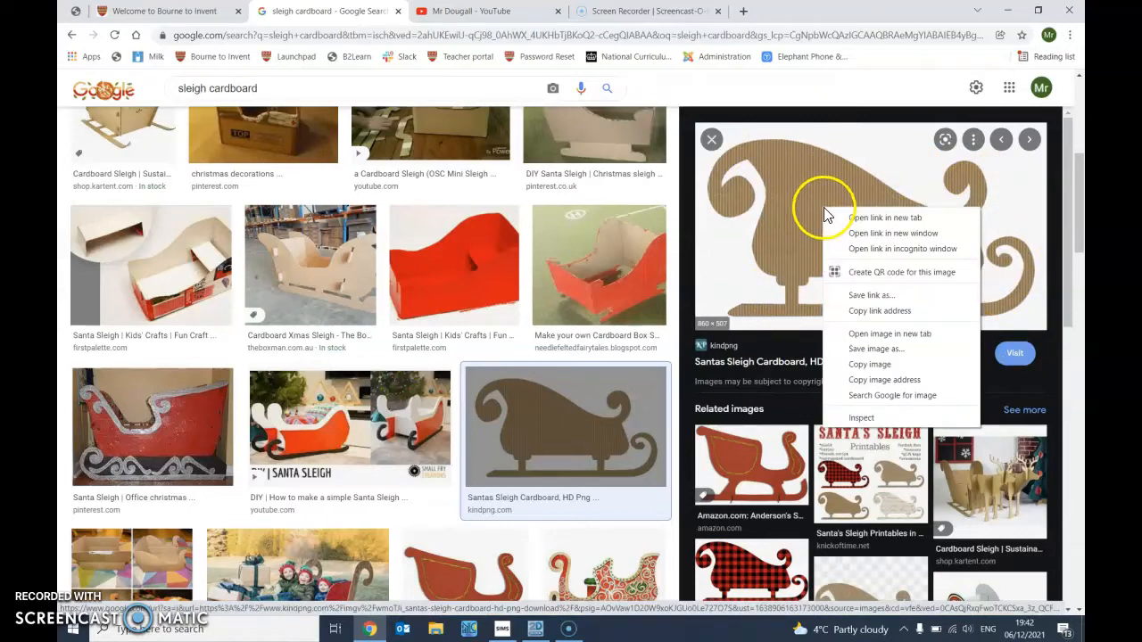
pyautogui.click(913, 367)
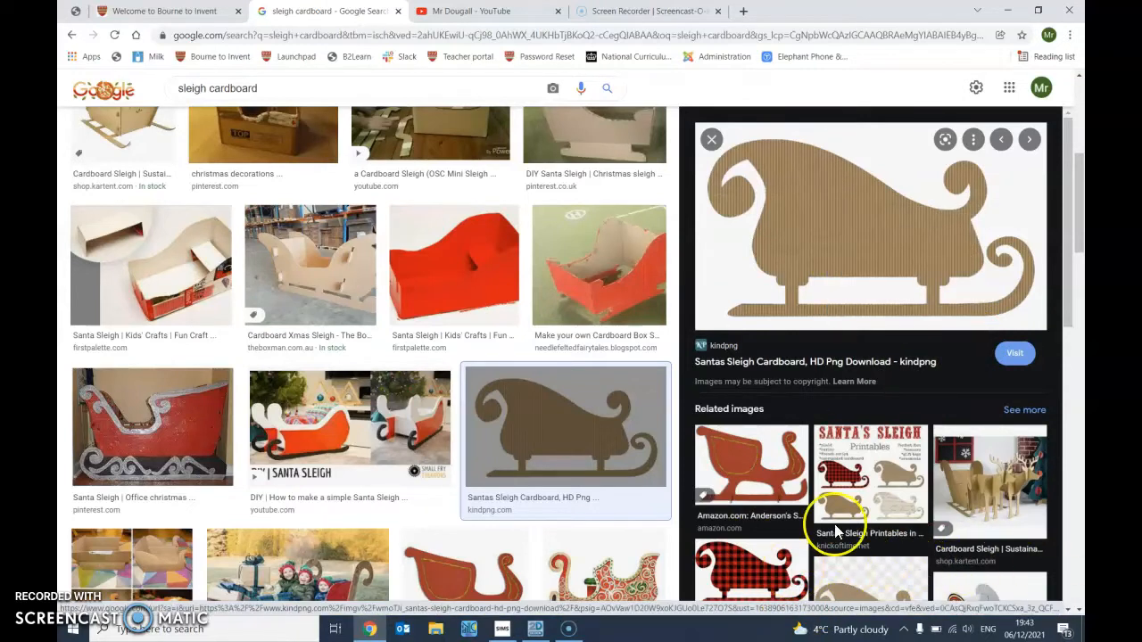
pyautogui.scroll(-3, 794, 437)
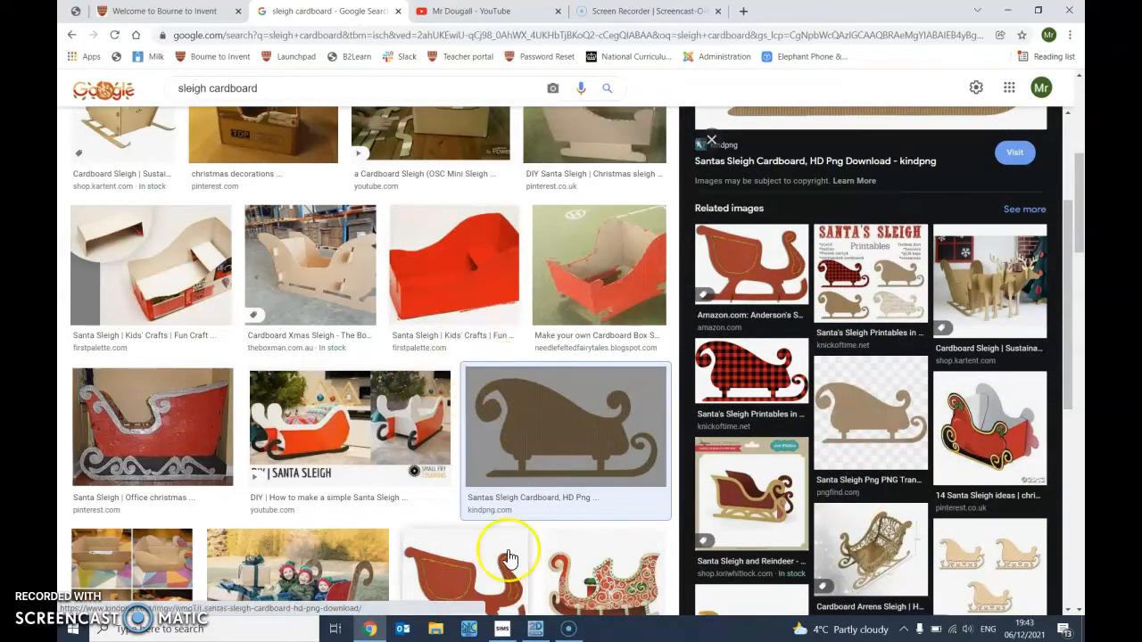
pyautogui.scroll(3, 785, 322)
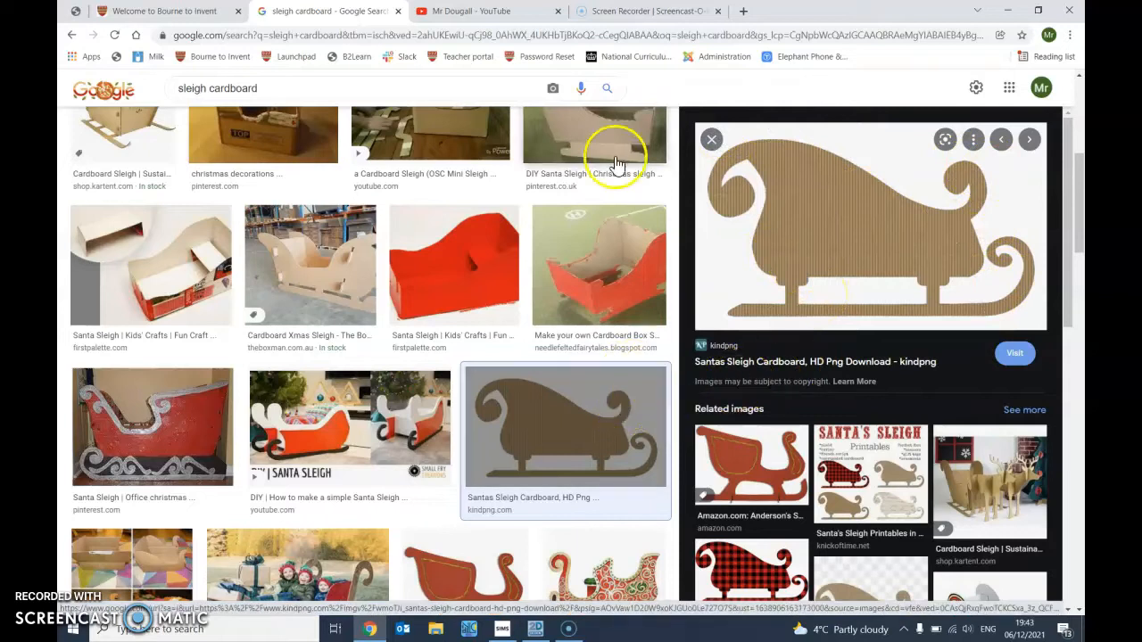
# Switch to 2D Design and paste the copied sleigh image into the empty area beside the elephant.
pyautogui.click(537, 629)
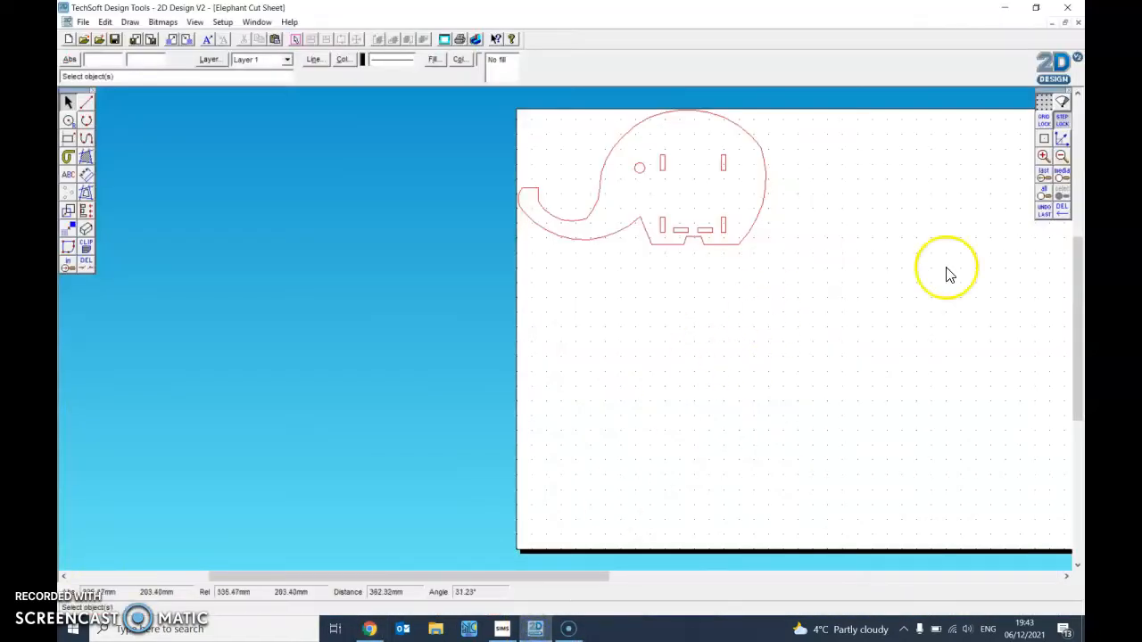
pyautogui.moveTo(571, 578); pyautogui.dragTo(671, 578)
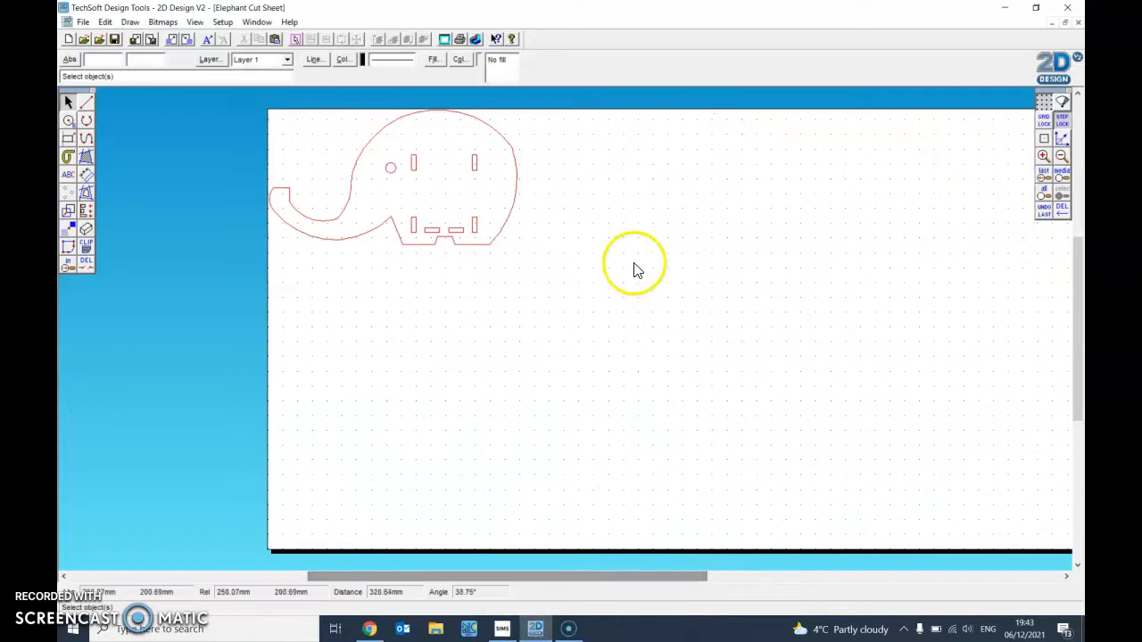
pyautogui.rightClick(636, 252)
pyautogui.click(671, 283)
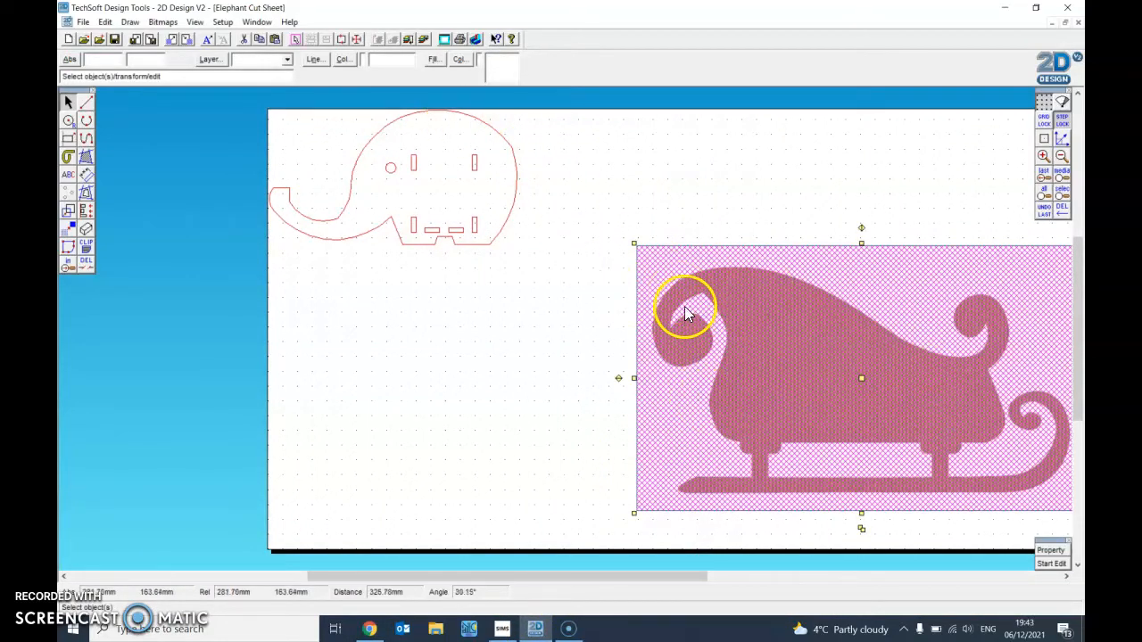
# Shrink the sleigh image to about half its size and move it right beside the elephant.
pyautogui.rightClick(636, 250)
pyautogui.click(630, 249)
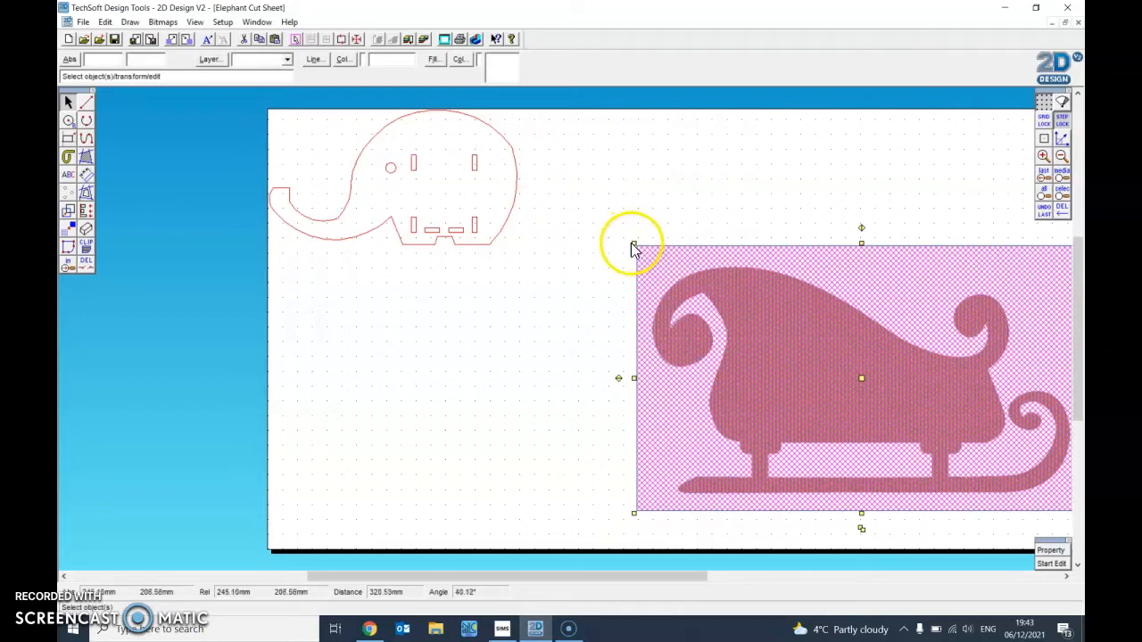
pyautogui.moveTo(631, 242); pyautogui.dragTo(859, 373)
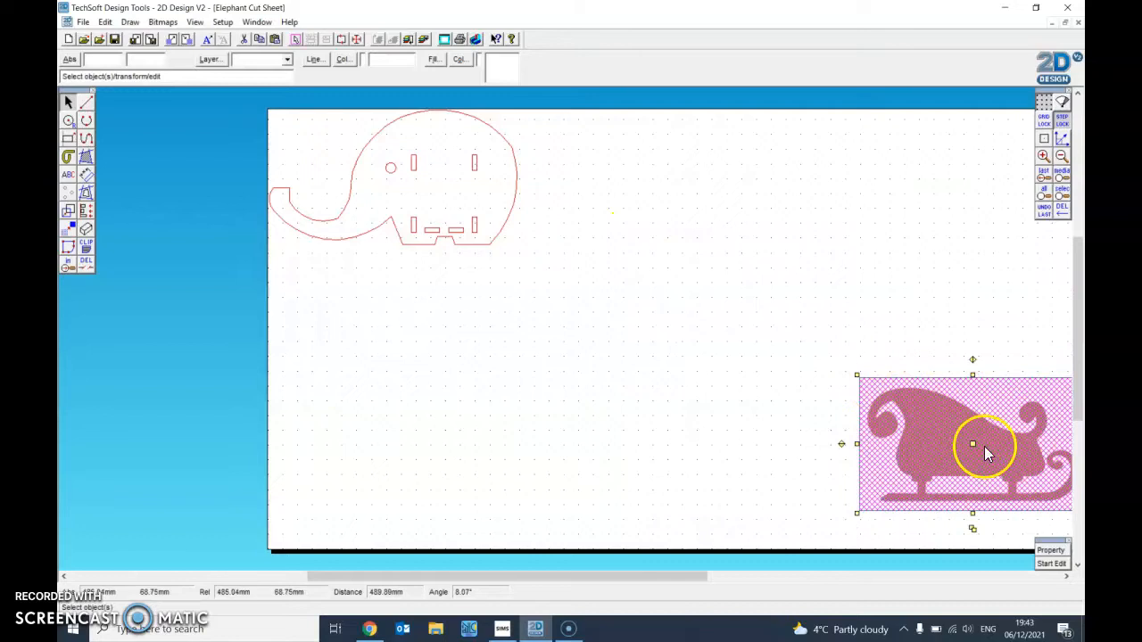
pyautogui.moveTo(972, 444); pyautogui.dragTo(644, 183)
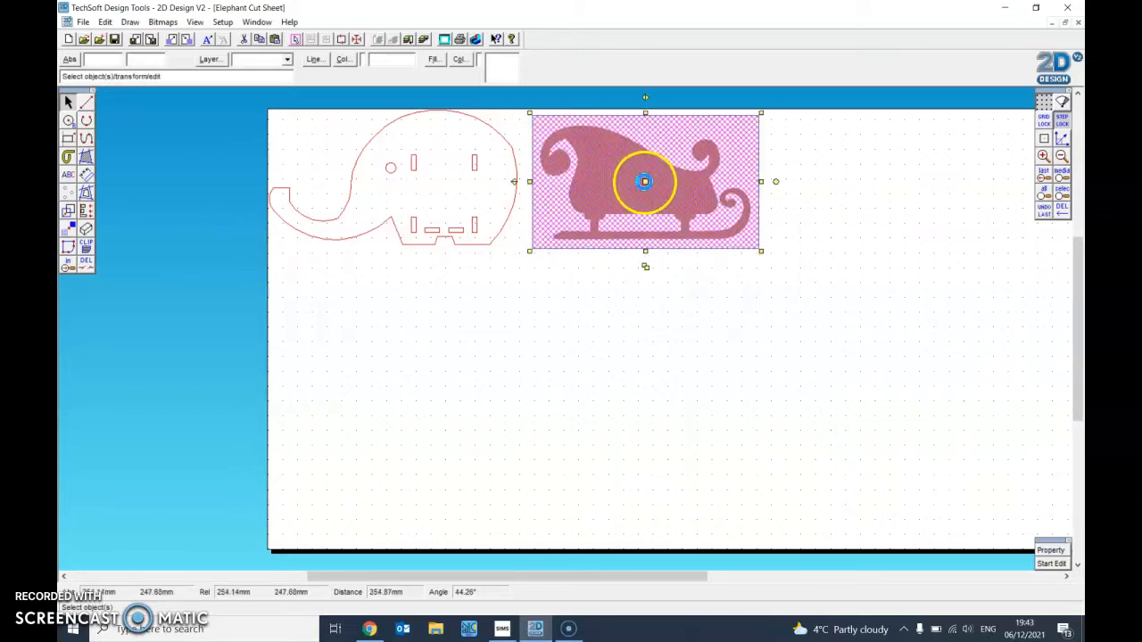
# Enlarge the sleigh image slightly from its lower right corner, so that it is a little taller than the elephant.
pyautogui.moveTo(760, 252); pyautogui.dragTo(772, 264)
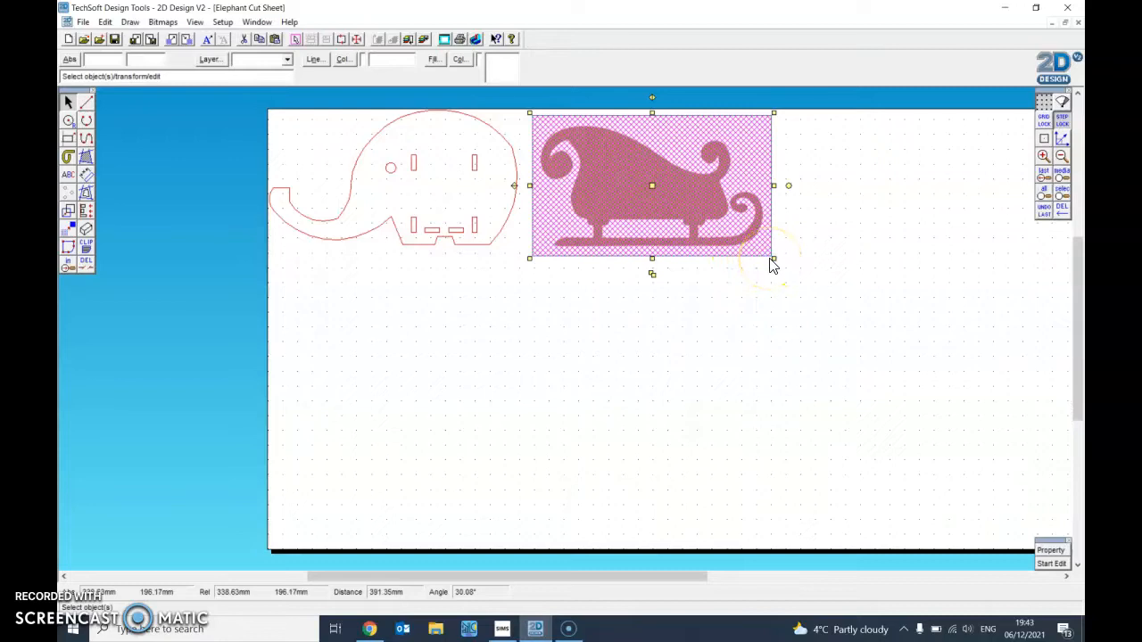
pyautogui.rightClick(774, 266)
pyautogui.press('Escape')
pyautogui.moveTo(773, 259); pyautogui.dragTo(788, 279)
pyautogui.rightClick(788, 278)
pyautogui.click(794, 287)
pyautogui.moveTo(791, 269); pyautogui.dragTo(814, 282)
pyautogui.click(739, 337)
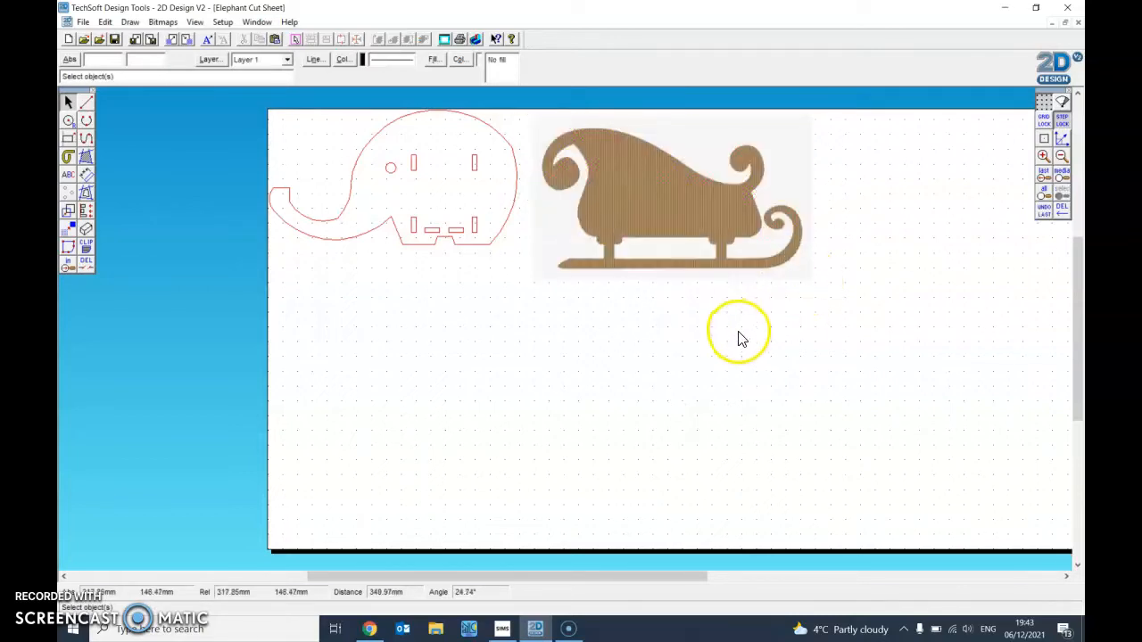
# Vectorise the sleigh bitmap in monochrome with a luminance of 212 and a transparent background, using the default conversion settings.
pyautogui.click(645, 194)
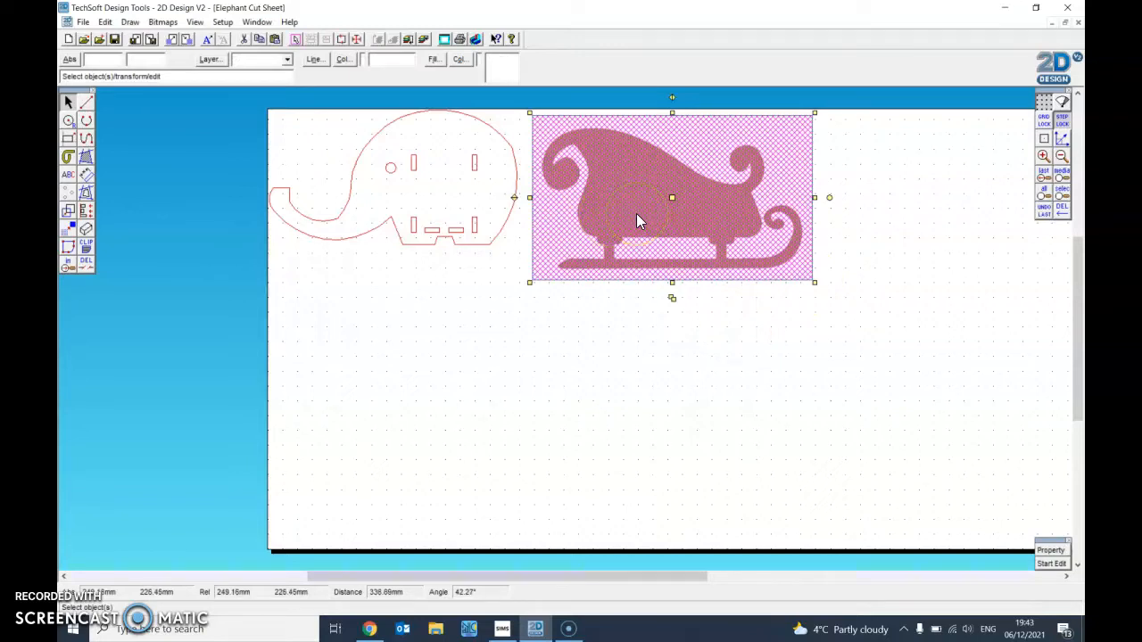
pyautogui.click(703, 327)
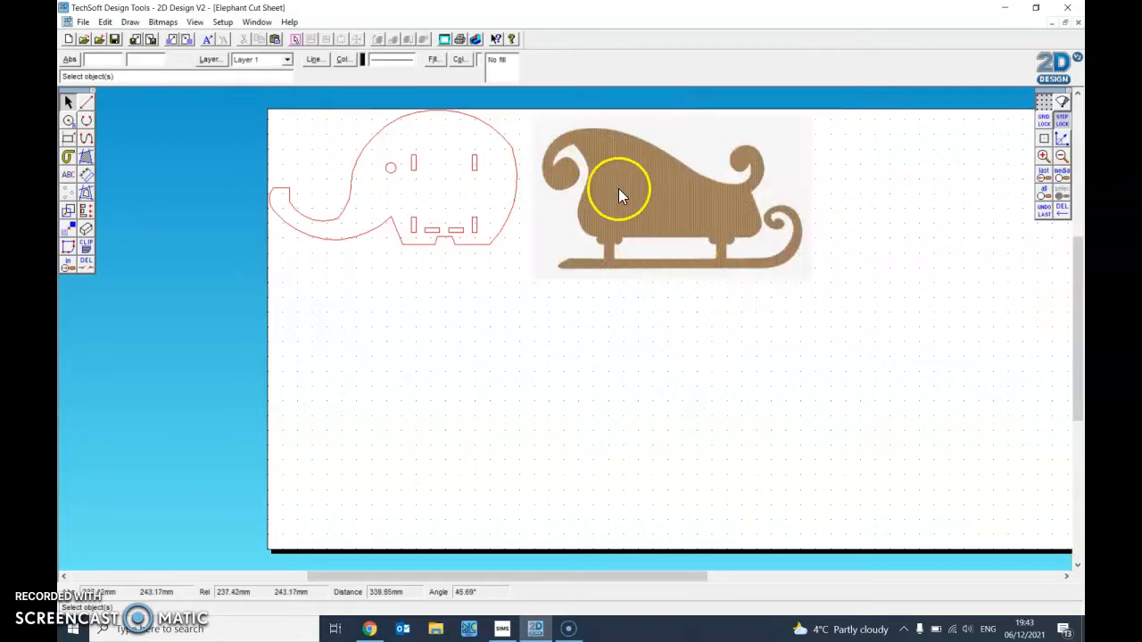
pyautogui.click(163, 22)
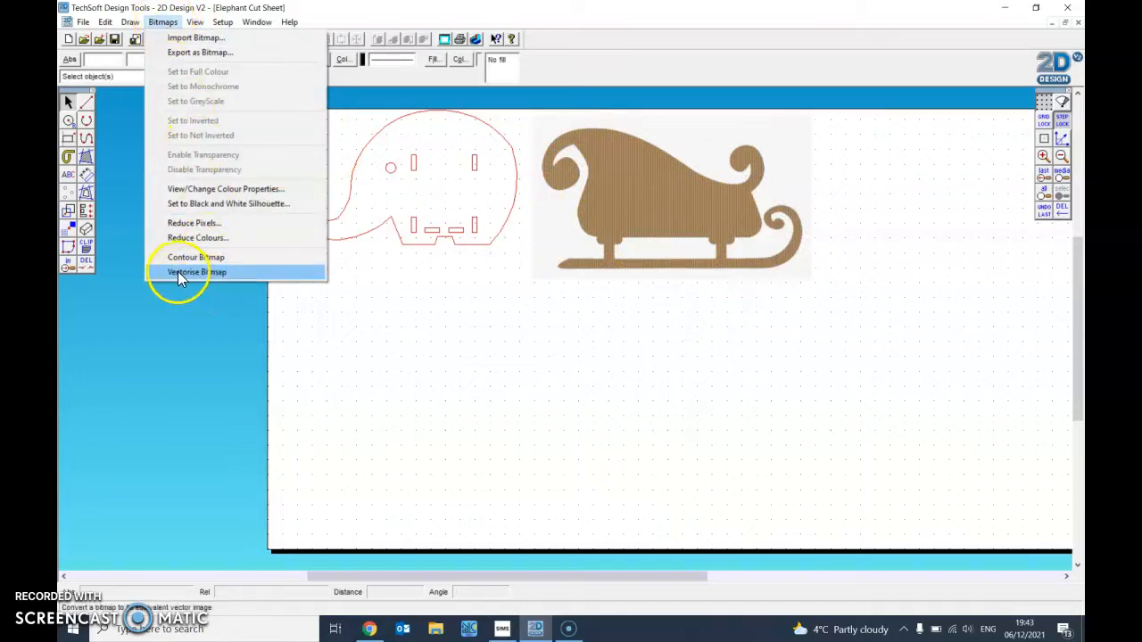
pyautogui.click(233, 273)
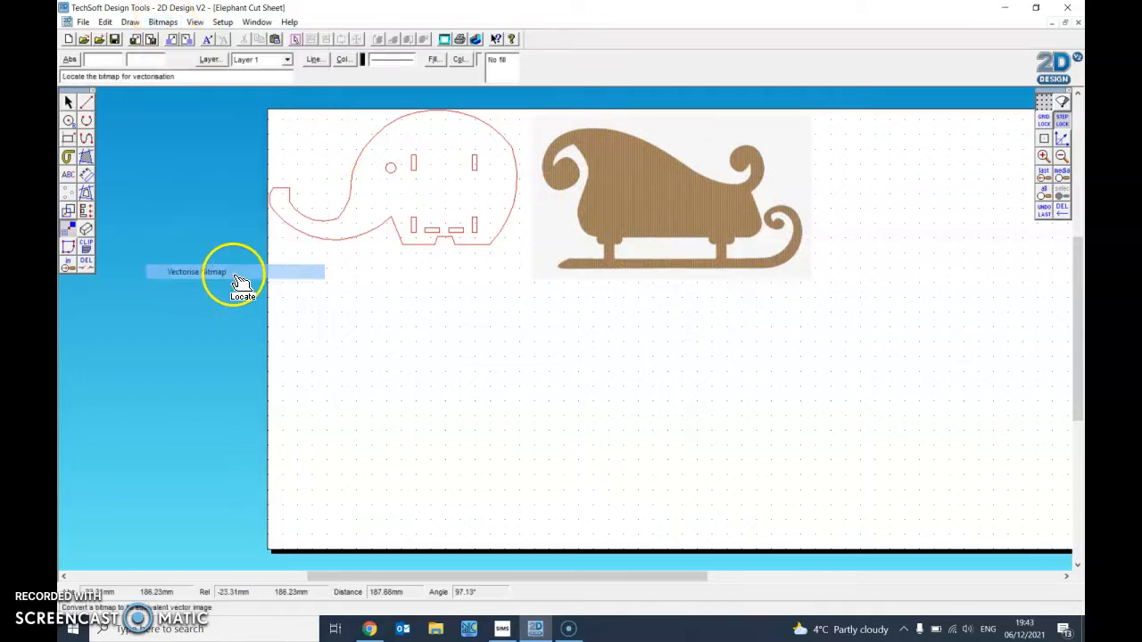
pyautogui.click(658, 262)
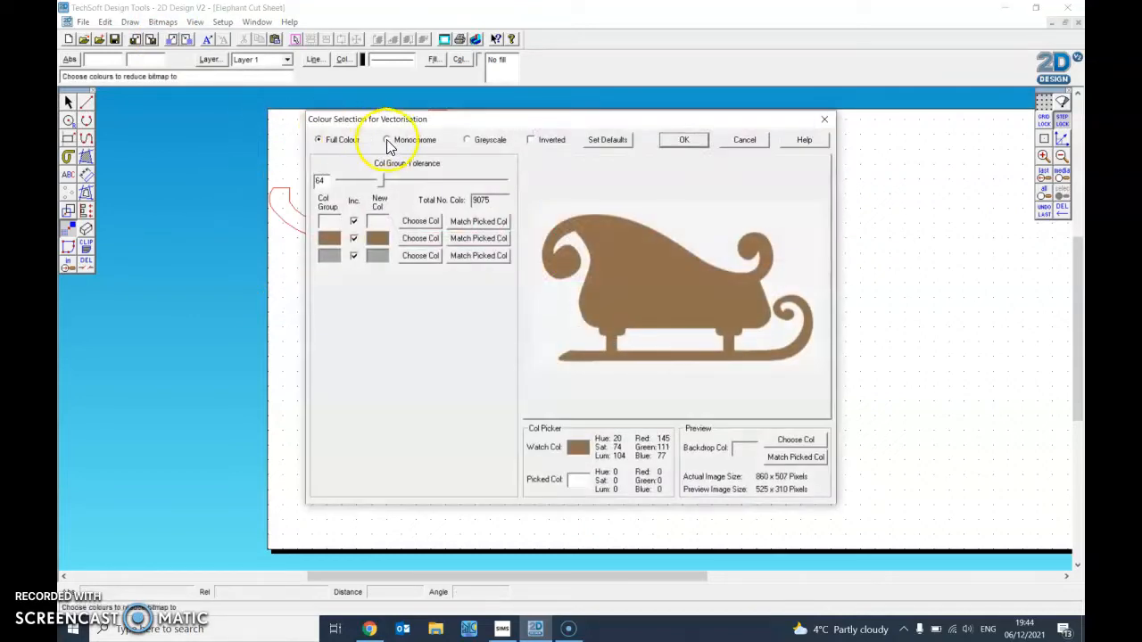
pyautogui.click(386, 140)
pyautogui.moveTo(423, 276); pyautogui.dragTo(485, 272)
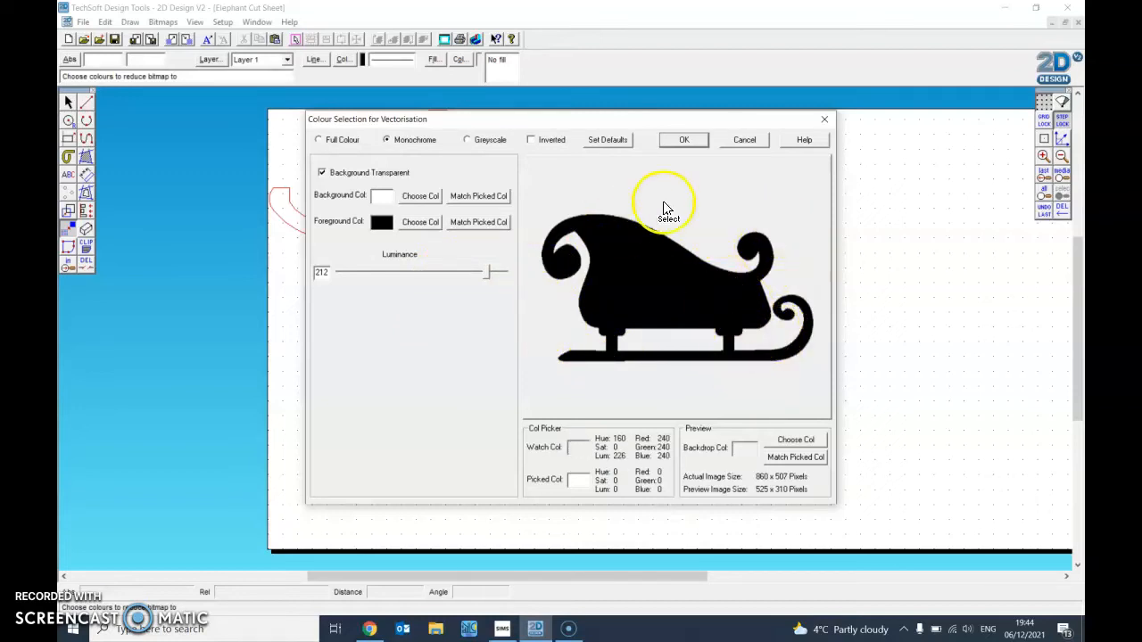
pyautogui.click(684, 143)
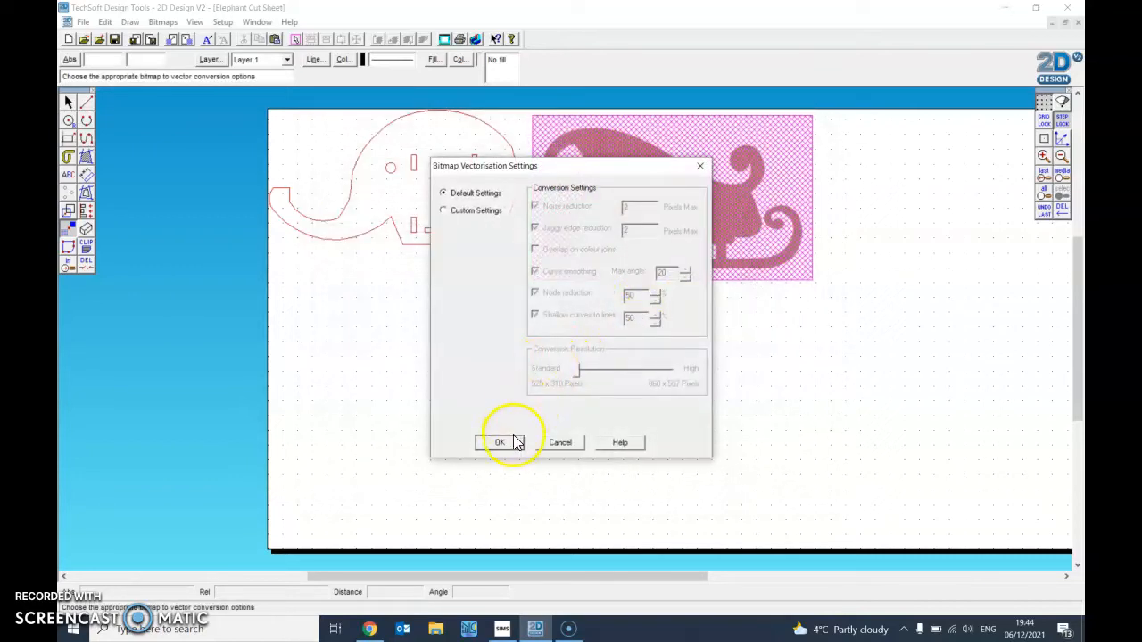
pyautogui.click(501, 443)
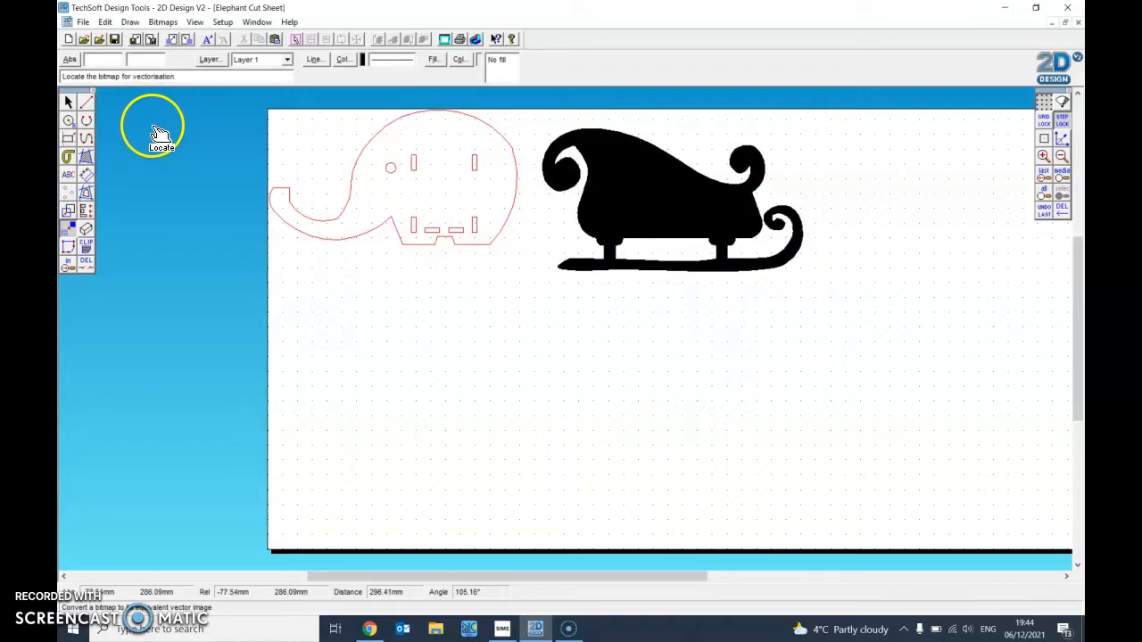
# Contour the outer edge of the sleigh in red as a tool path with 0 mm spacing and one contour.
pyautogui.click(86, 193)
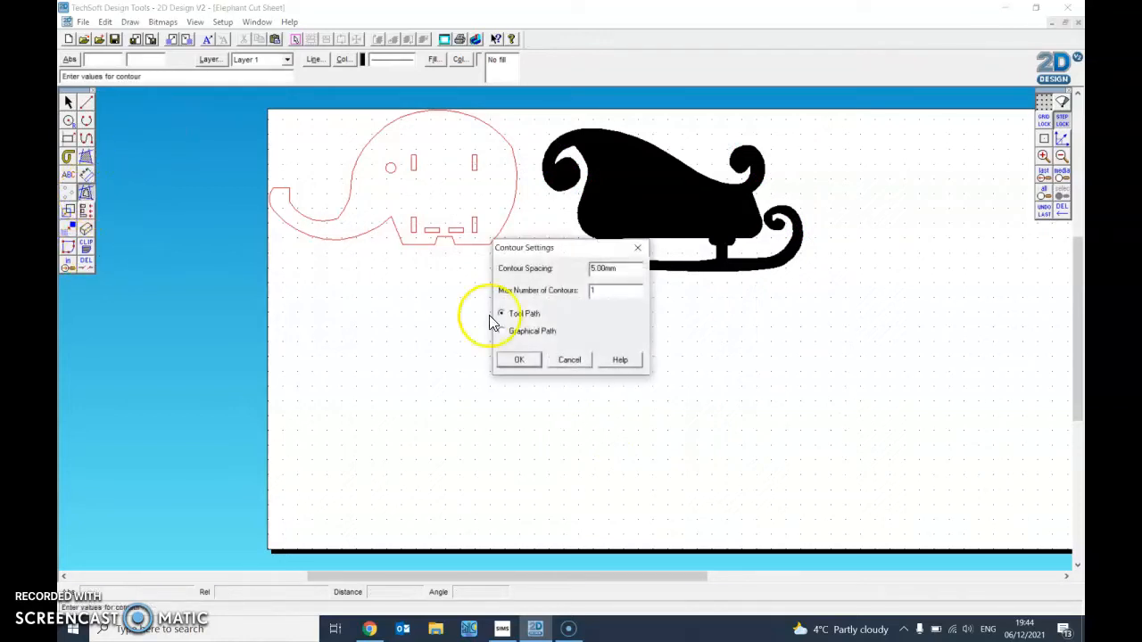
pyautogui.moveTo(595, 268); pyautogui.dragTo(578, 277)
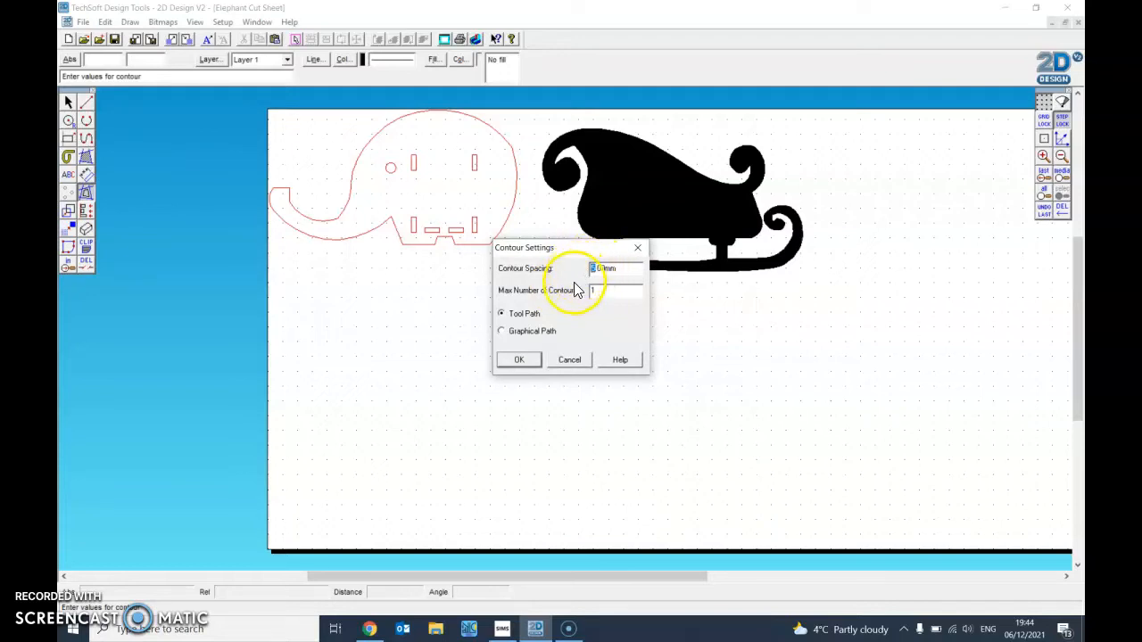
pyautogui.click(534, 362)
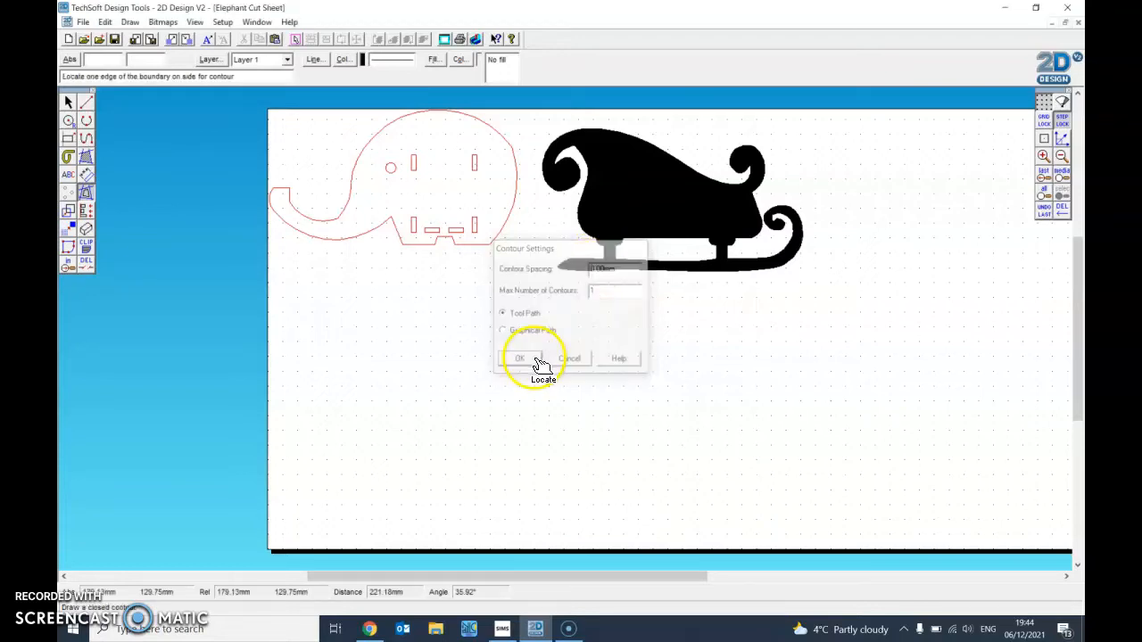
pyautogui.click(343, 61)
pyautogui.click(527, 350)
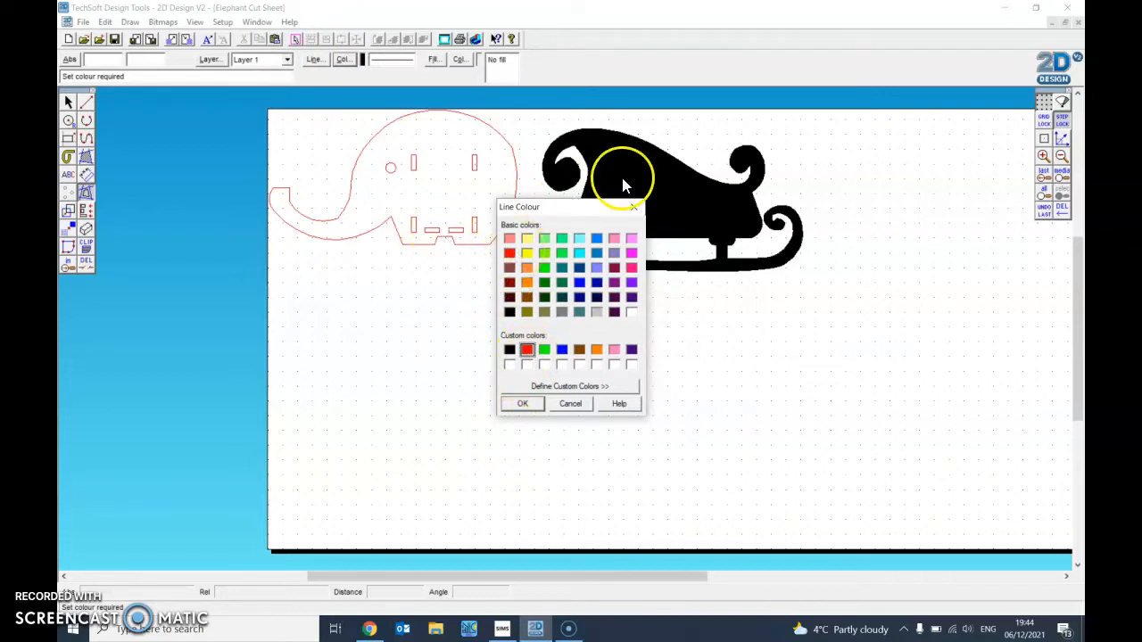
pyautogui.click(524, 404)
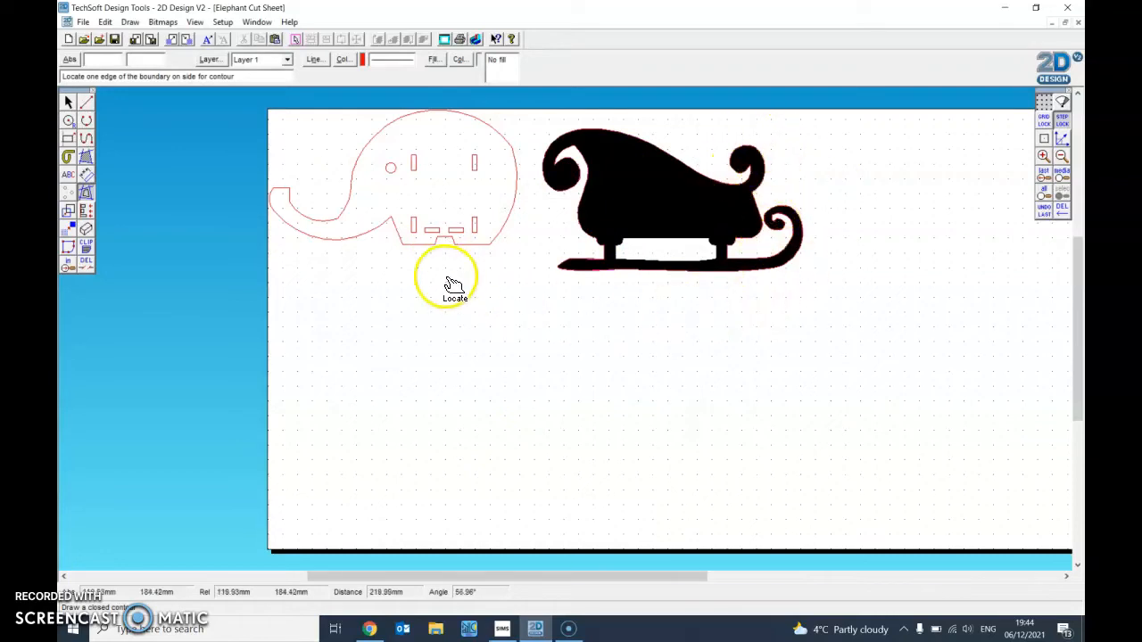
# Move the black vectorised sleigh off its red outline and delete it.
pyautogui.click(68, 101)
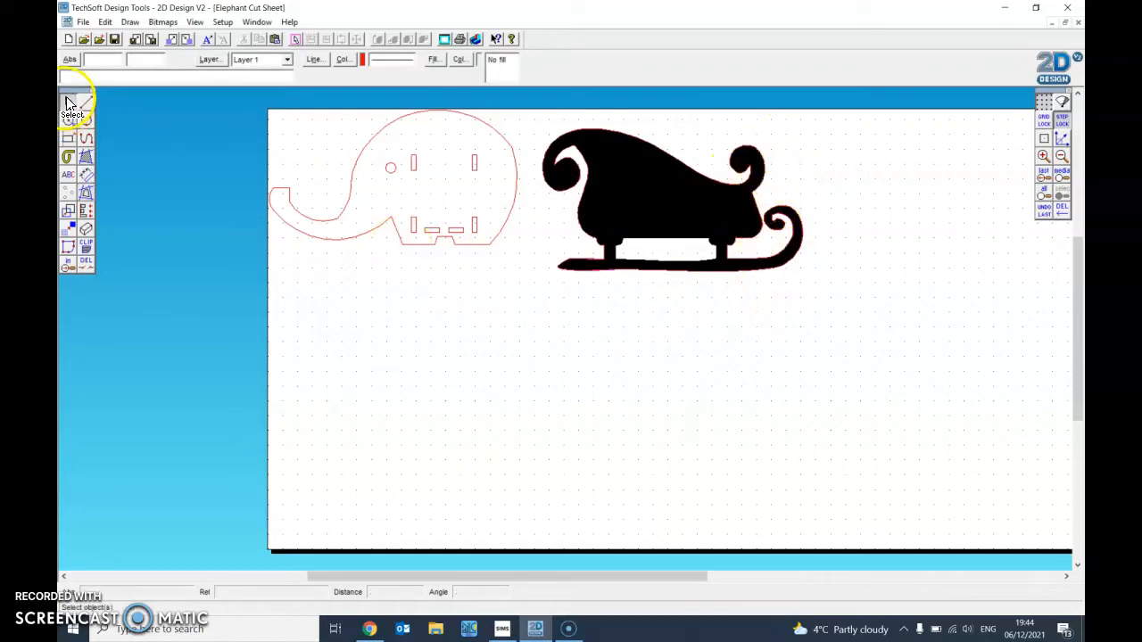
pyautogui.click(605, 202)
pyautogui.moveTo(673, 199); pyautogui.dragTo(569, 417)
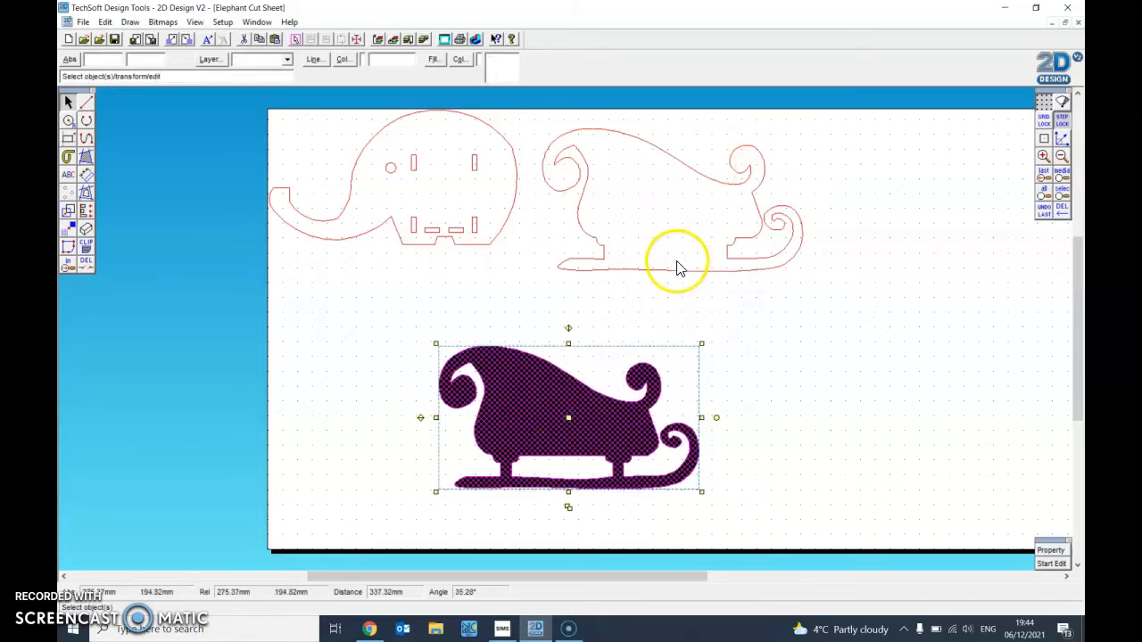
pyautogui.press('Delete')
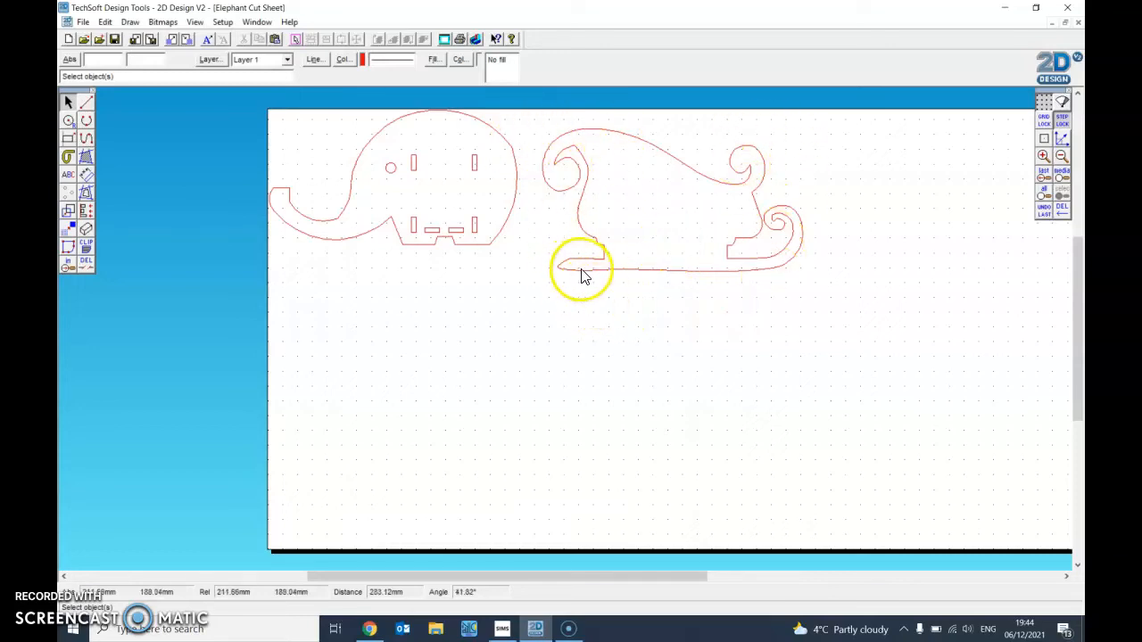
# Scale the red sleigh outline down to roughly the elephant's height and position it directly beside the elephant.
pyautogui.moveTo(532, 111); pyautogui.dragTo(822, 321)
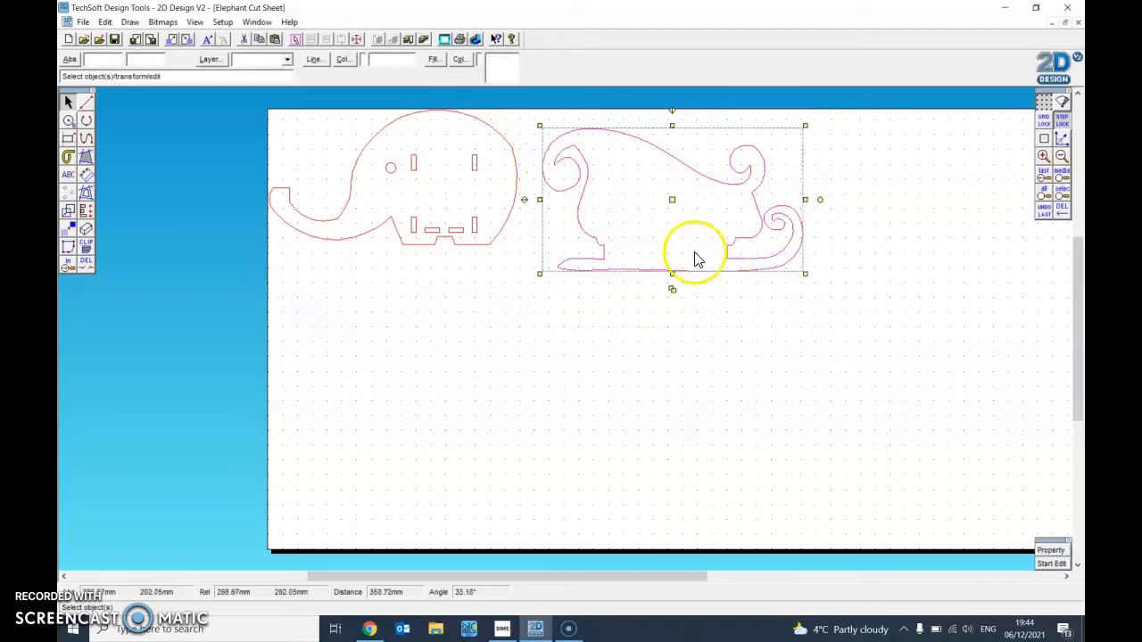
pyautogui.moveTo(674, 198); pyautogui.dragTo(660, 178)
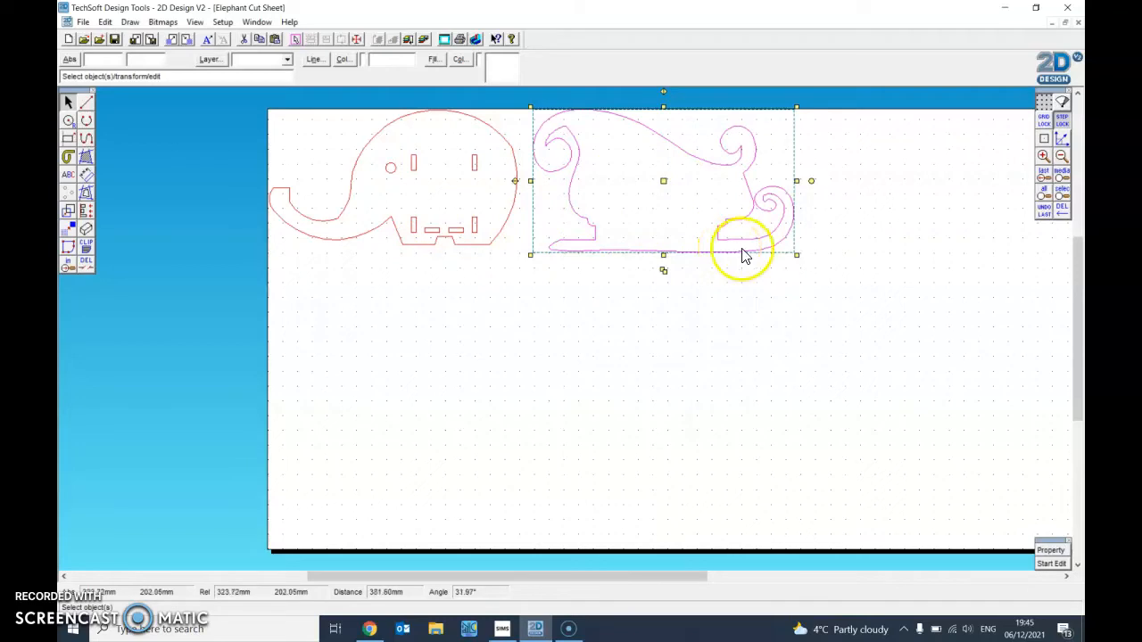
pyautogui.rightClick(792, 256)
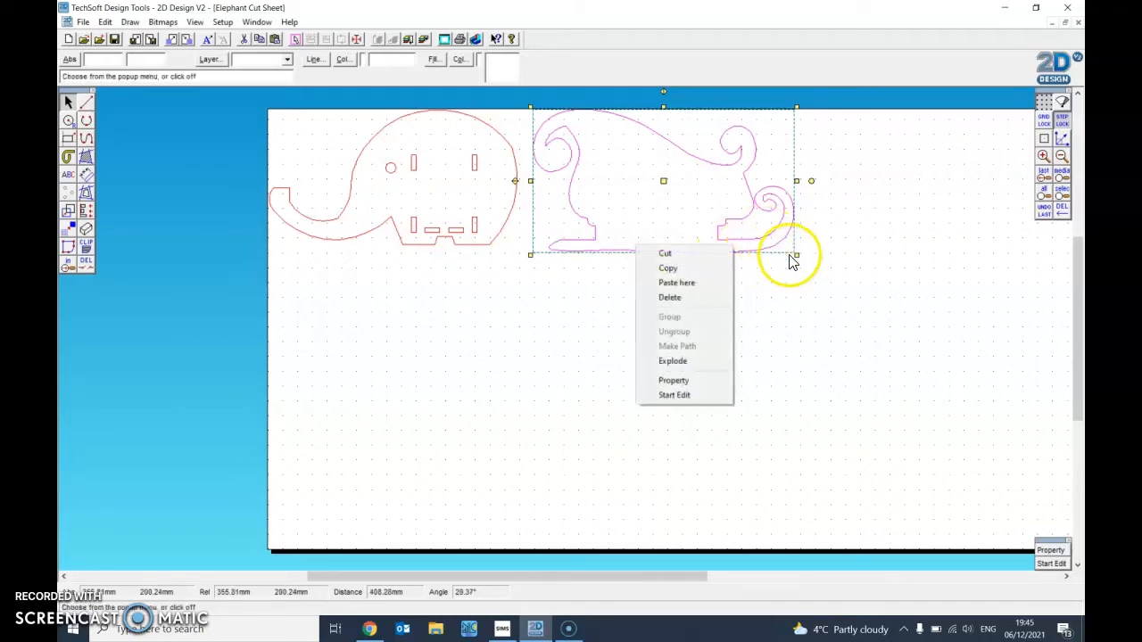
pyautogui.click(800, 265)
pyautogui.moveTo(796, 256); pyautogui.dragTo(757, 233)
pyautogui.moveTo(642, 169); pyautogui.dragTo(639, 183)
pyautogui.click(680, 283)
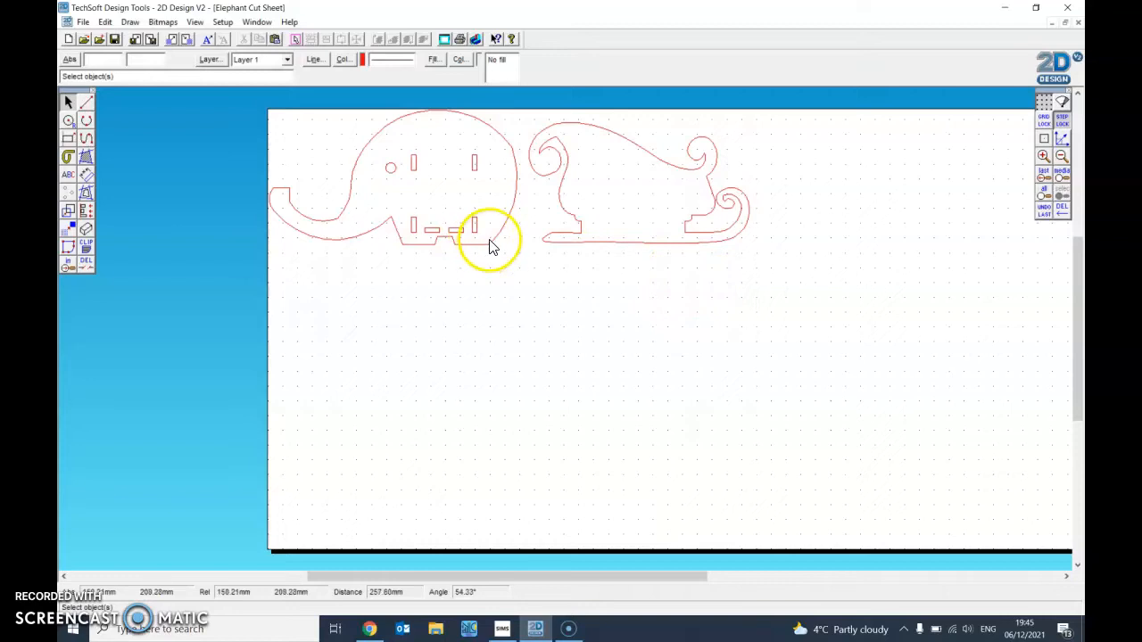
# Copy the elephant's six slots and place the copy inside the sleigh body, with the lowest slots just above the runner.
pyautogui.moveTo(407, 150); pyautogui.dragTo(487, 242)
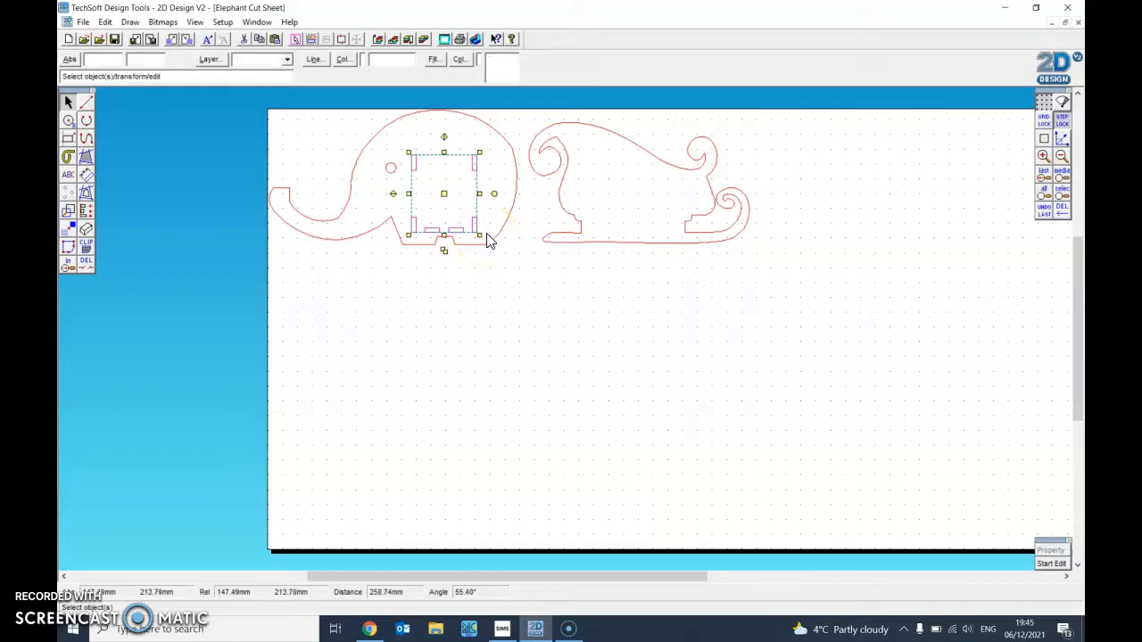
pyautogui.click(600, 207)
pyautogui.hotkey('ctrl', 'v')
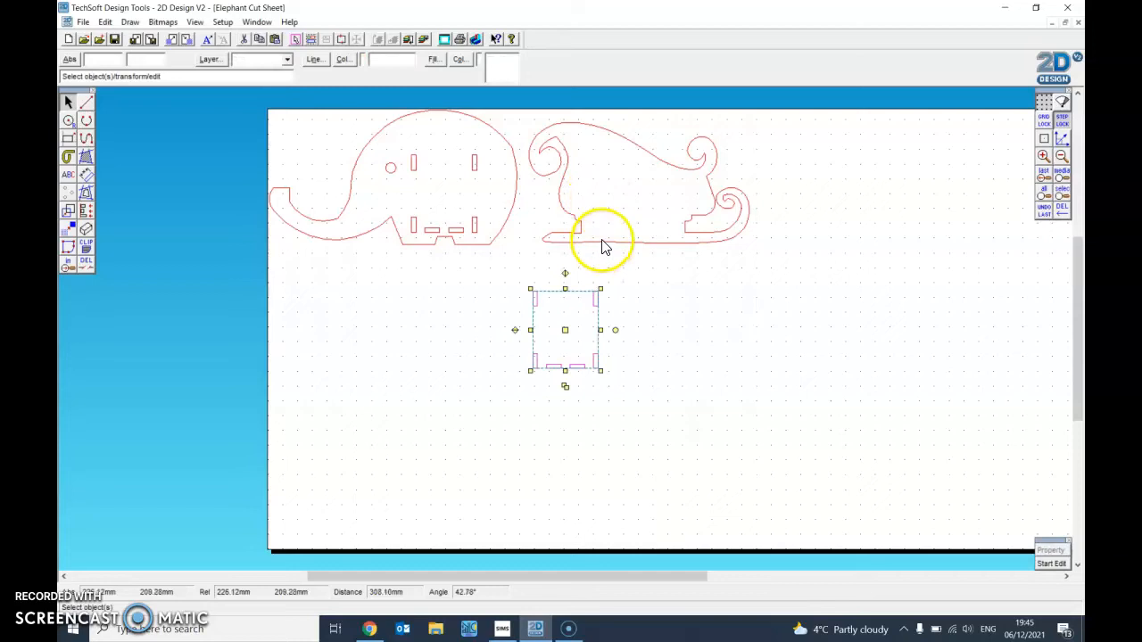
pyautogui.moveTo(564, 329); pyautogui.dragTo(619, 193)
pyautogui.click(660, 268)
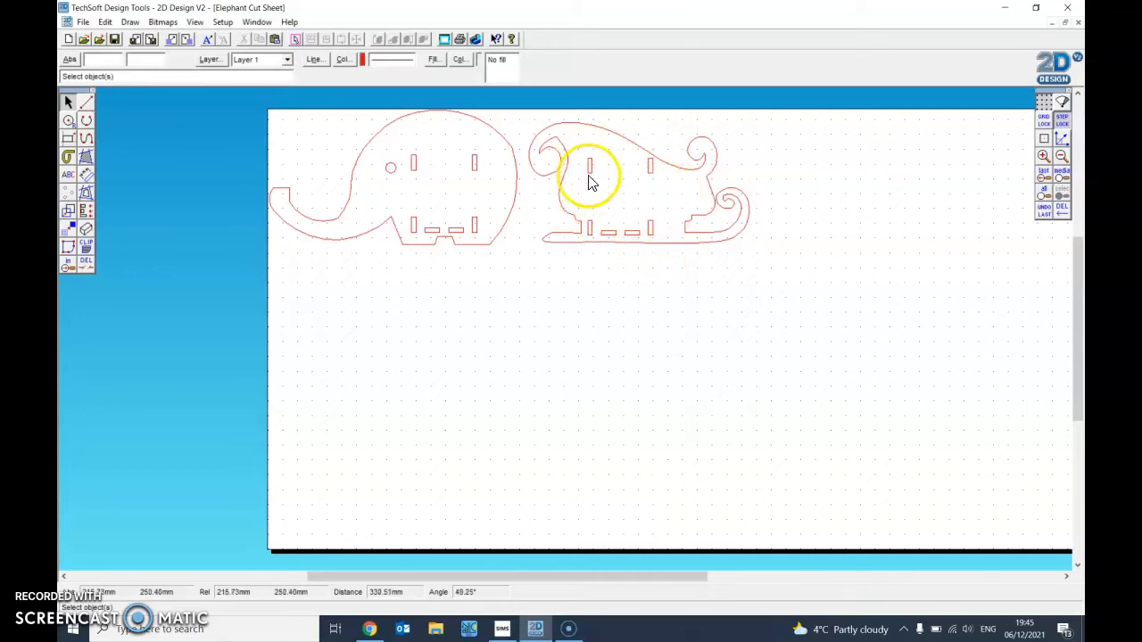
# Copy the elephant's eye circle and place the copy inside the sleigh's upper right curl.
pyautogui.click(391, 168)
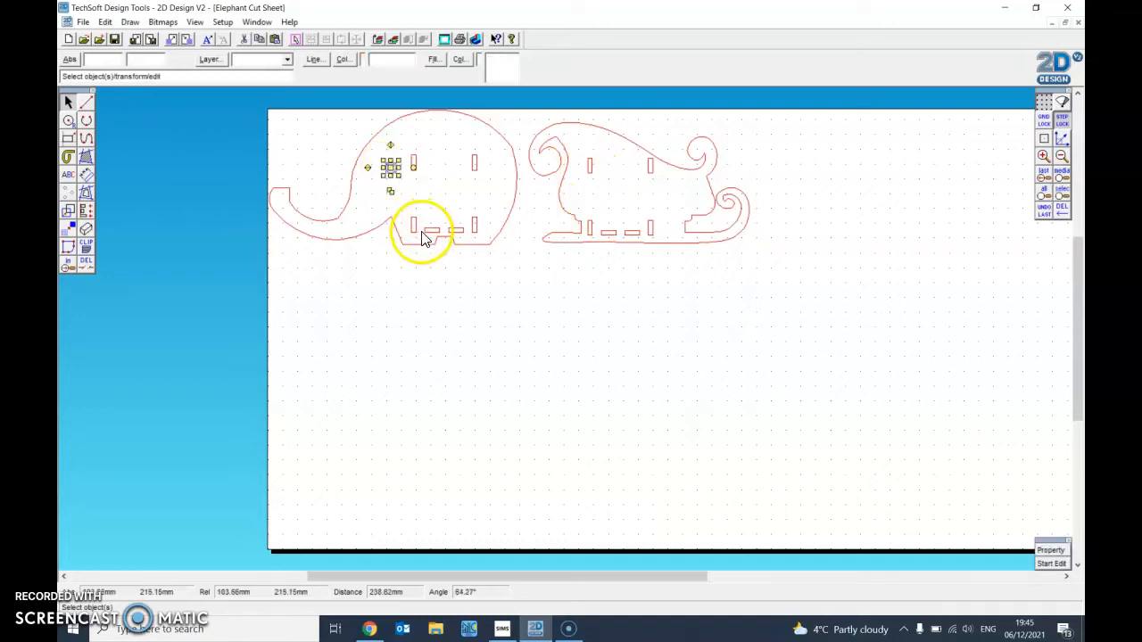
pyautogui.click(473, 269)
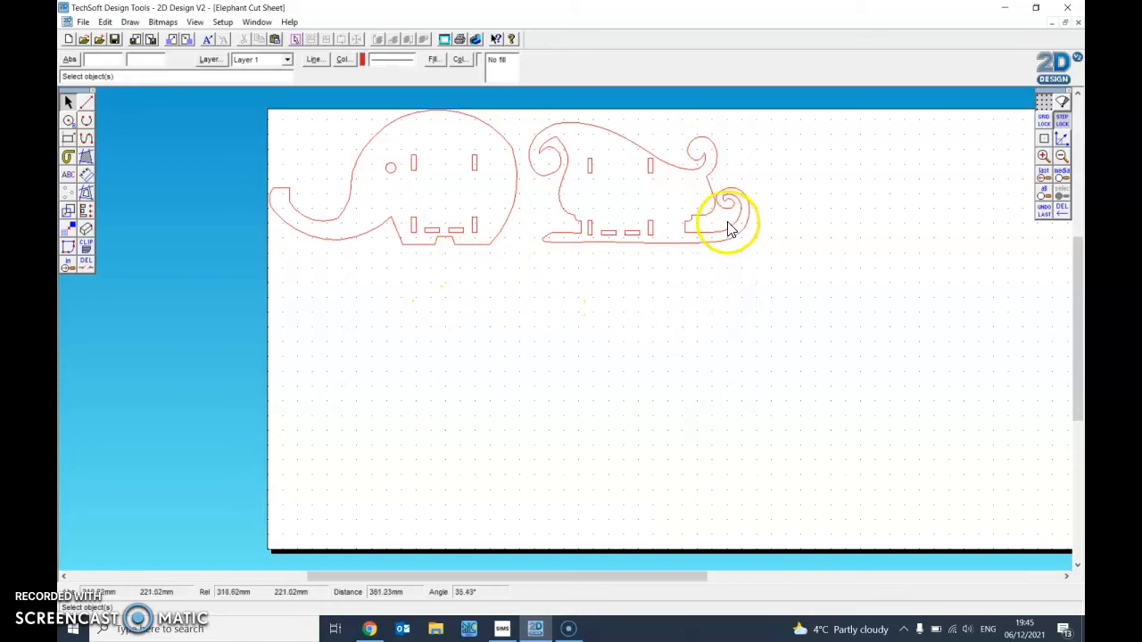
pyautogui.rightClick(765, 165)
pyautogui.click(785, 190)
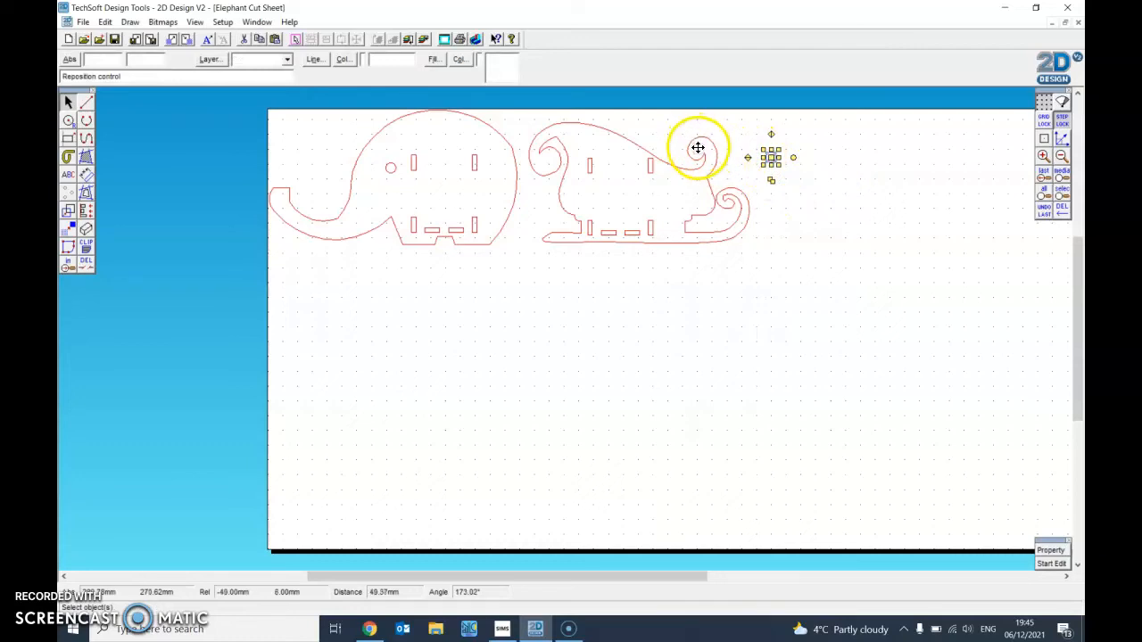
pyautogui.click(697, 147)
pyautogui.click(798, 194)
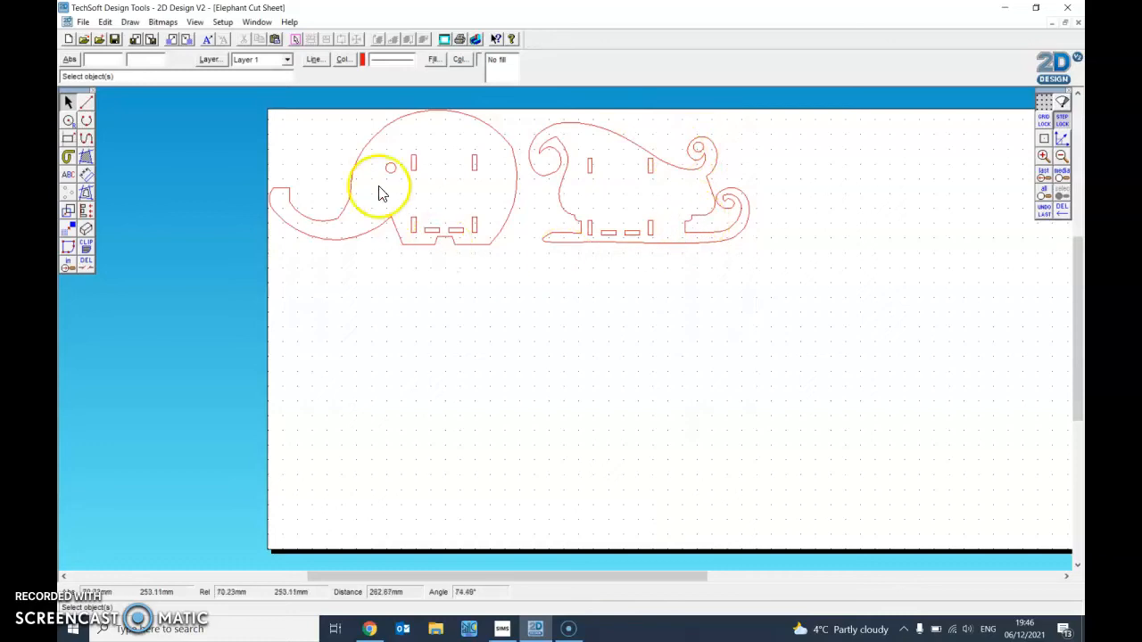
# Delete the elephant and place a copy of the slotted sleigh in the sheet's upper left corner.
pyautogui.moveTo(249, 93); pyautogui.dragTo(527, 286)
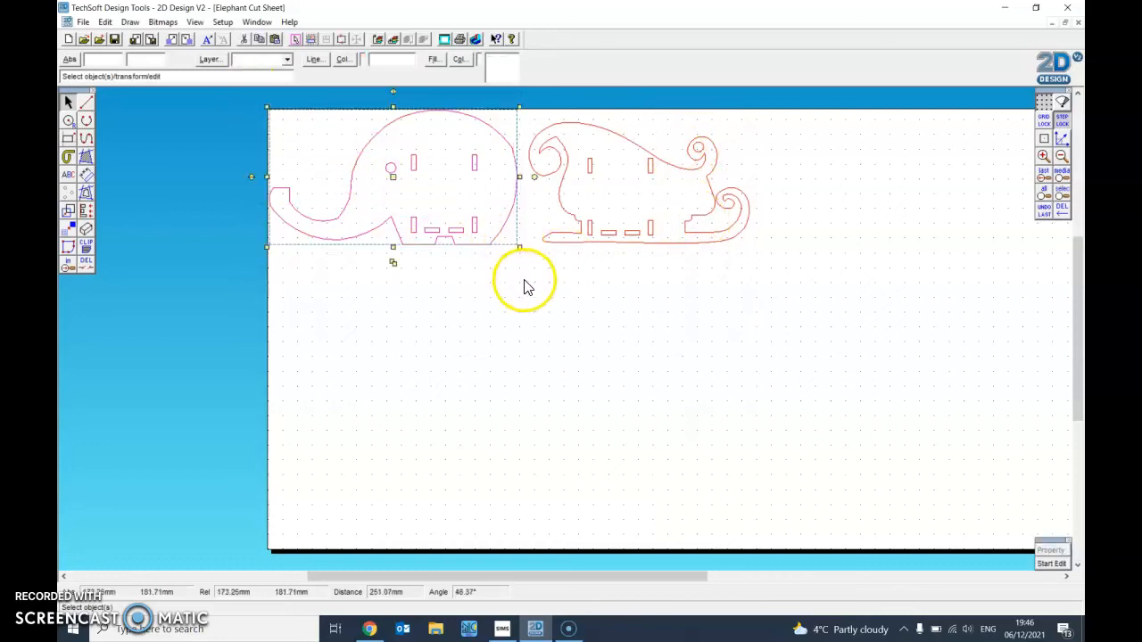
pyautogui.press('Delete')
pyautogui.moveTo(515, 112); pyautogui.dragTo(774, 302)
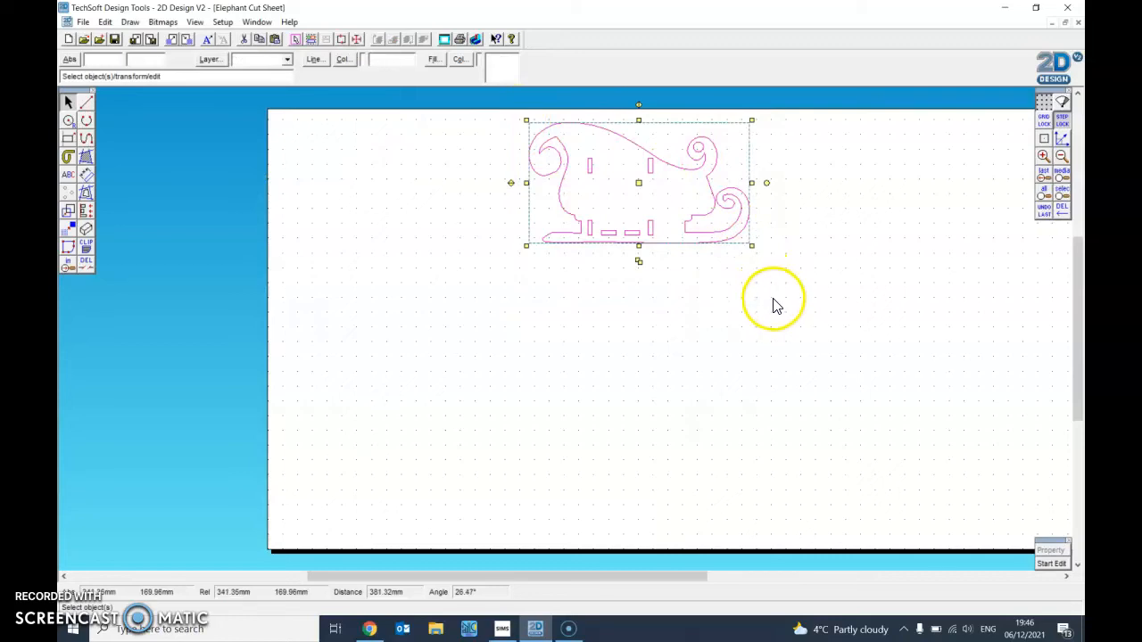
pyautogui.hotkey('ctrl', 'c')
pyautogui.hotkey('ctrl', 'v')
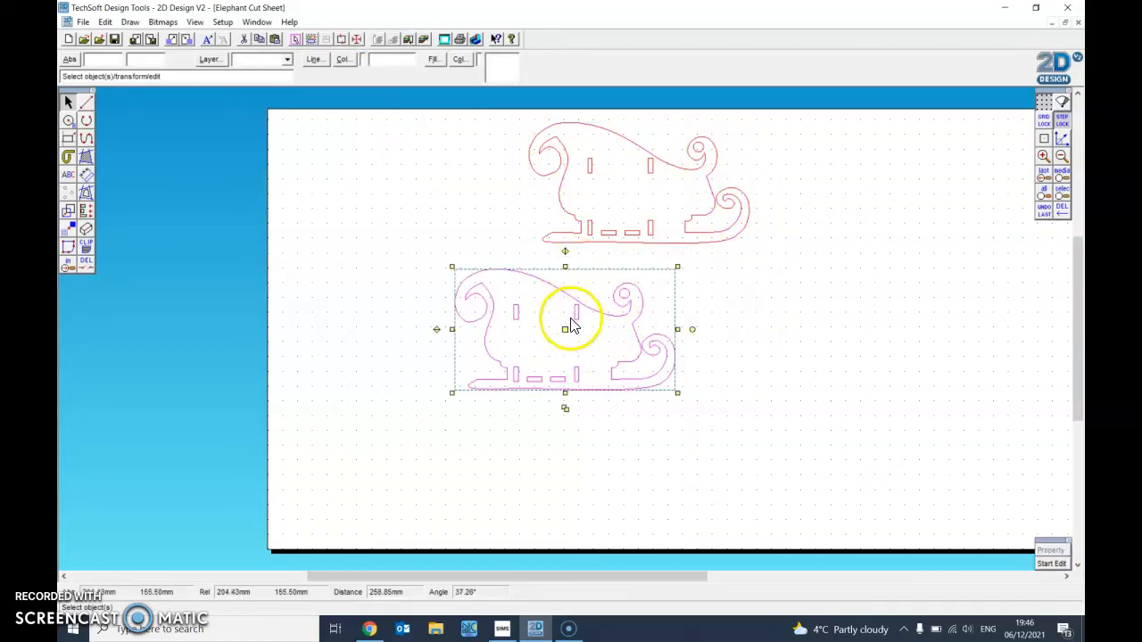
pyautogui.moveTo(566, 329); pyautogui.dragTo(383, 174)
# Move the original sleigh directly below its copy, aligned with it along the sheet's left edge.
pyautogui.moveTo(511, 108); pyautogui.dragTo(756, 259)
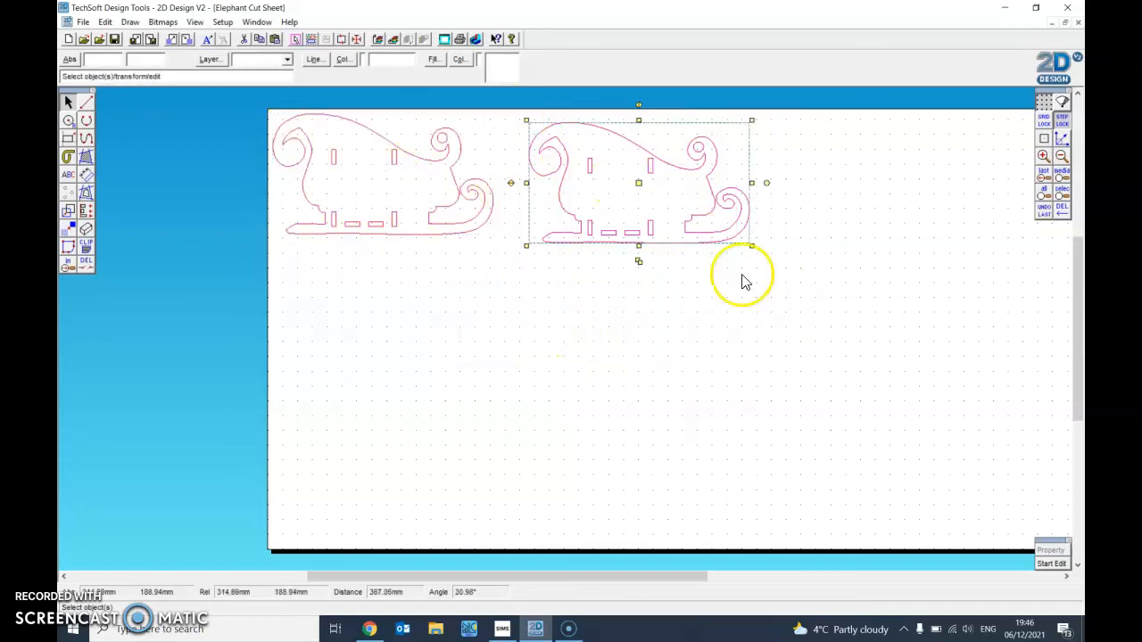
pyautogui.moveTo(639, 183); pyautogui.dragTo(383, 297)
pyautogui.click(575, 345)
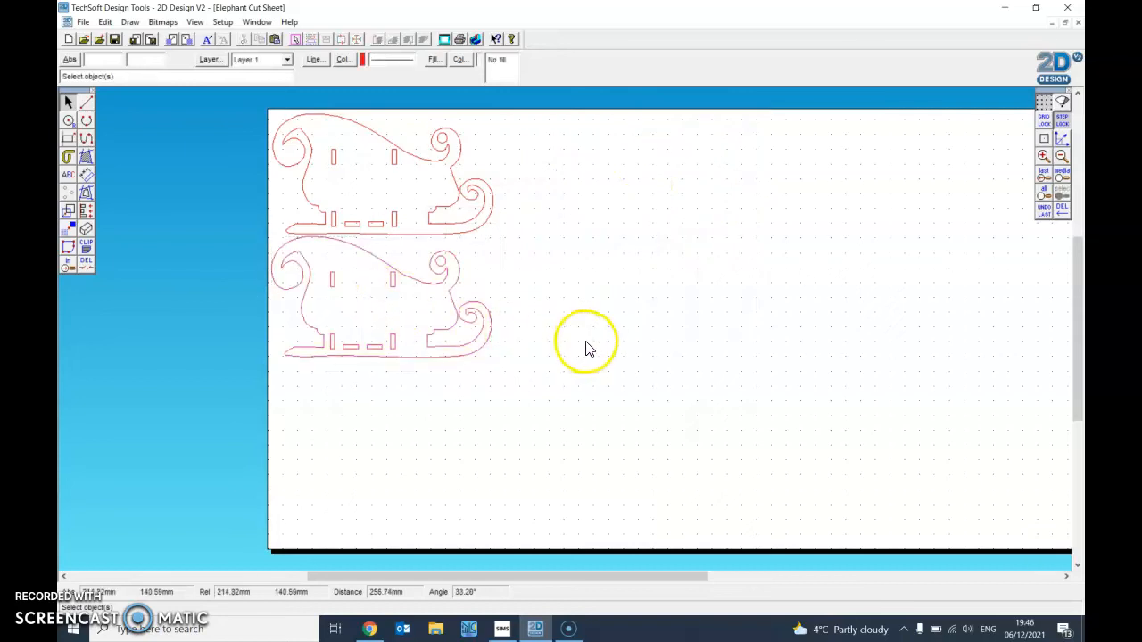
# Save the drawing under the new name "Sleigh alt" in the Elephant folder as a Design Tools Draw file.
pyautogui.click(82, 21)
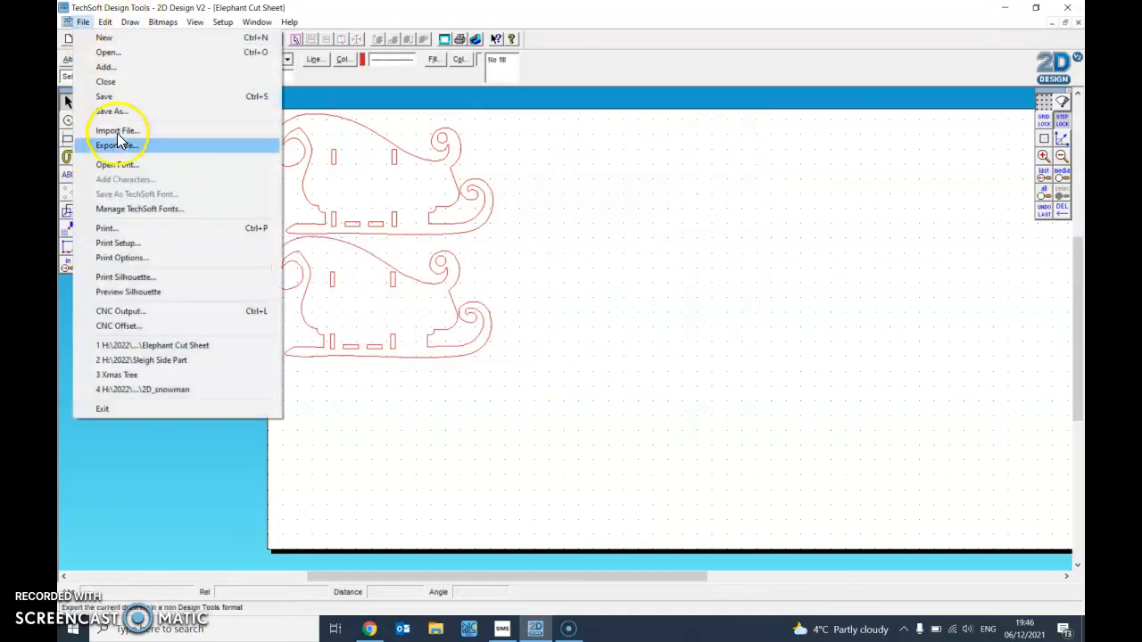
pyautogui.click(138, 119)
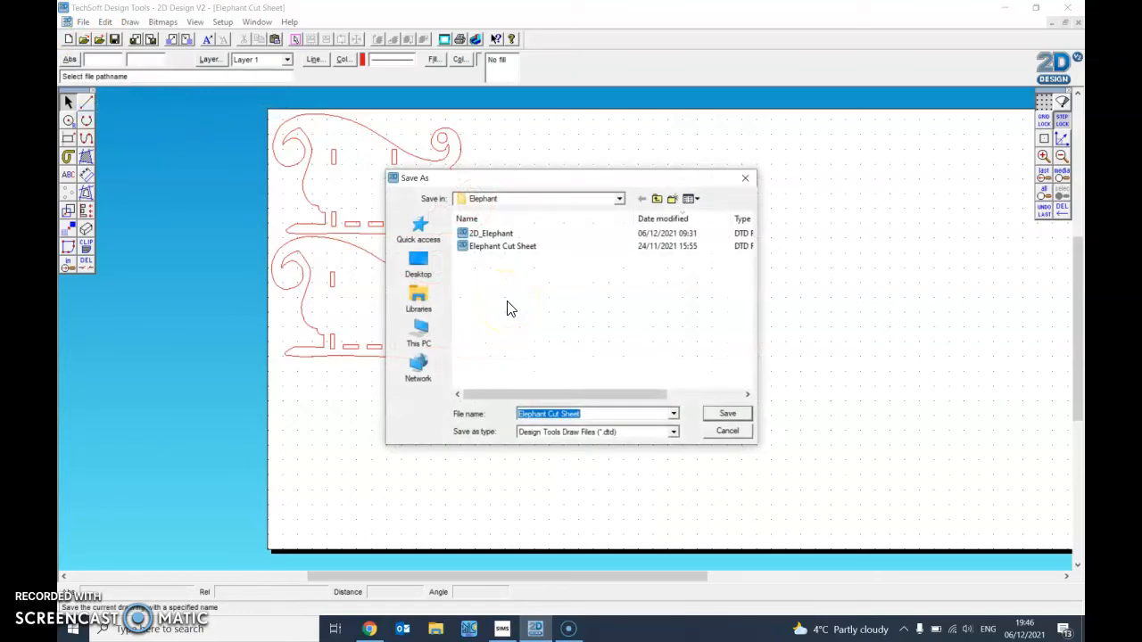
pyautogui.write('Sleigh alt')
pyautogui.click(725, 415)
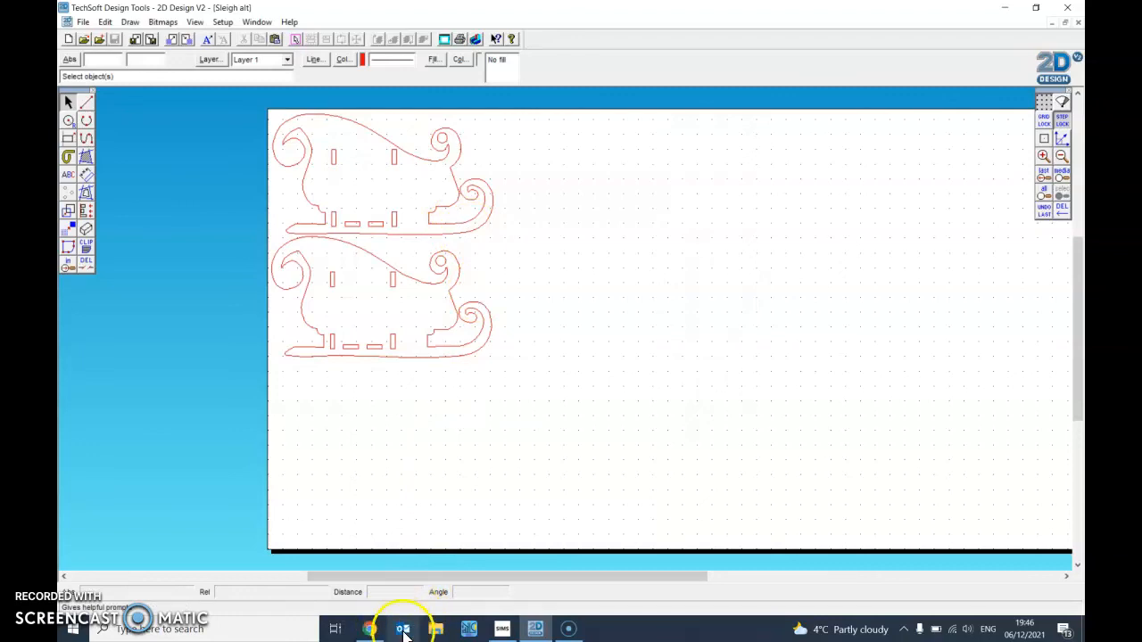
# Switch to Chrome and replace the Google image search text with "lasercutter".
pyautogui.click(369, 629)
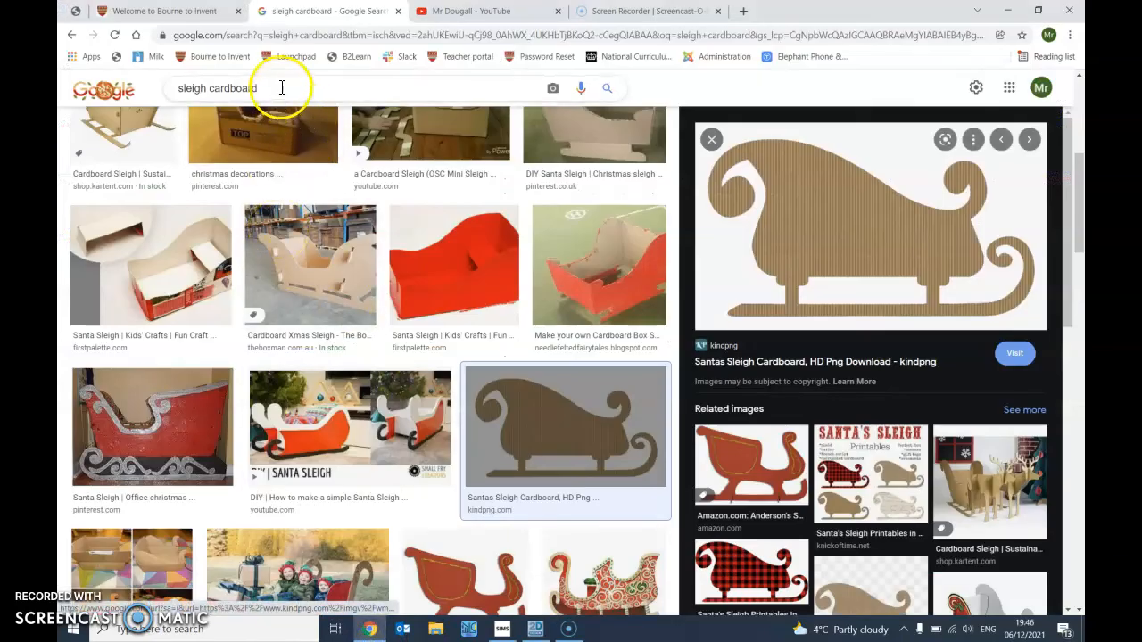
pyautogui.moveTo(282, 87); pyautogui.dragTo(158, 89)
pyautogui.write('lasercutter')
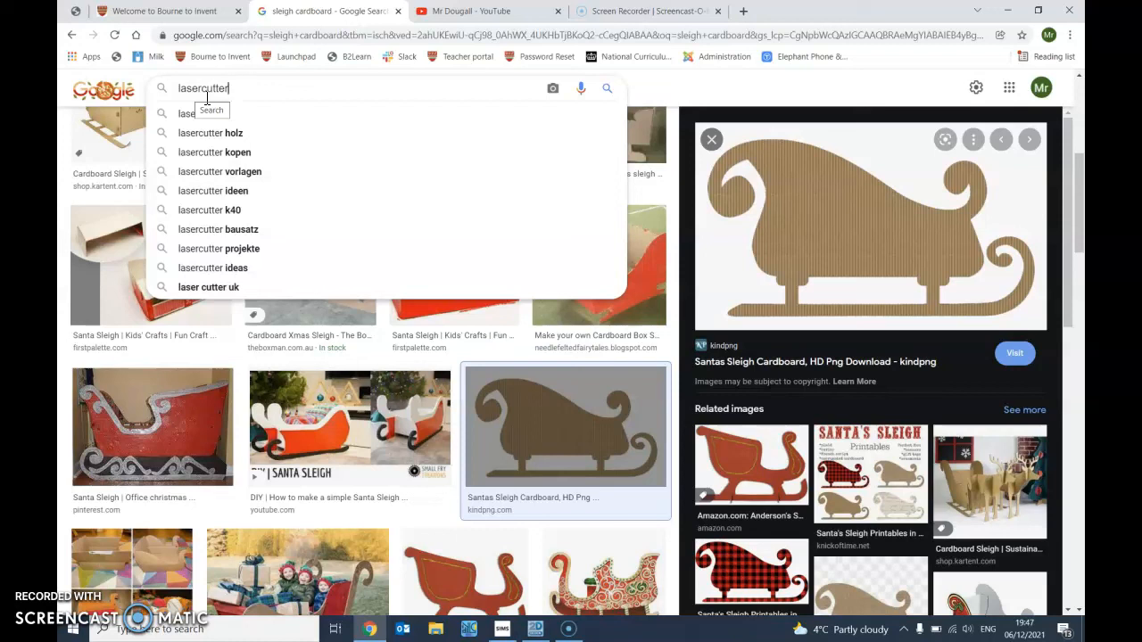
pyautogui.click(570, 631)
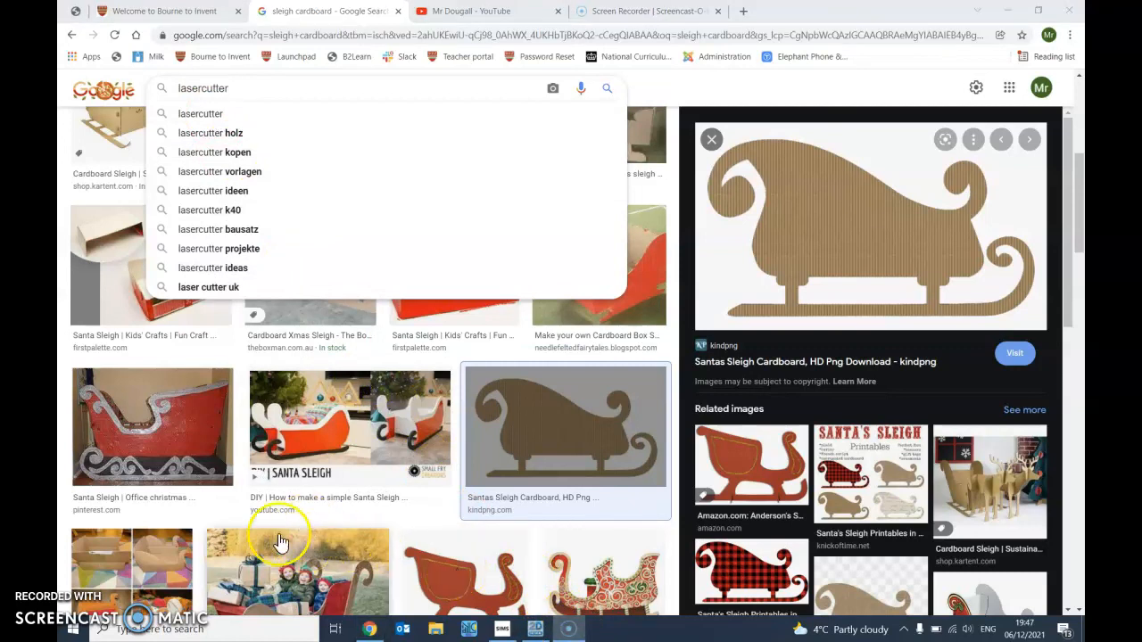